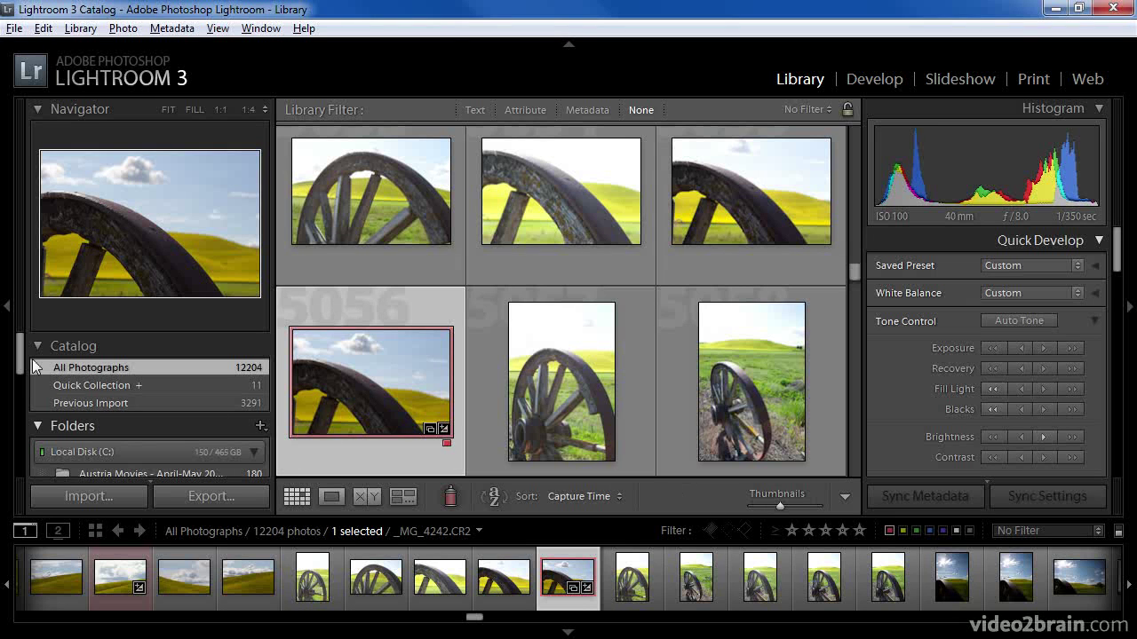
- Select the Wheels of the Palouse collection and switch to the Web module
left_click_drag(20, 352, 29, 435)
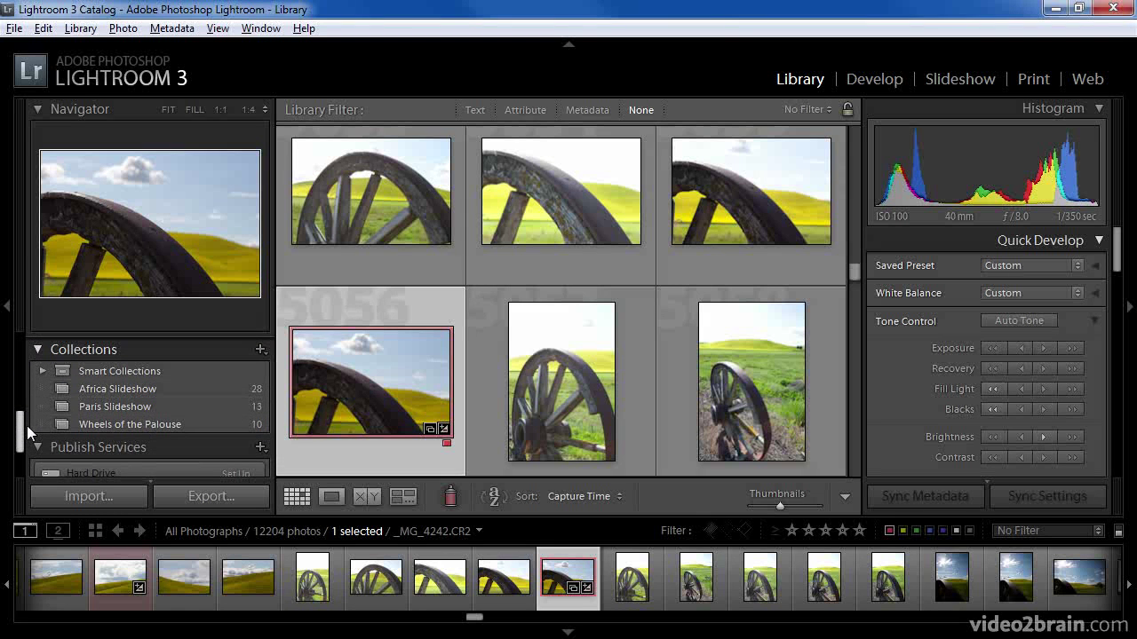
left_click(100, 423)
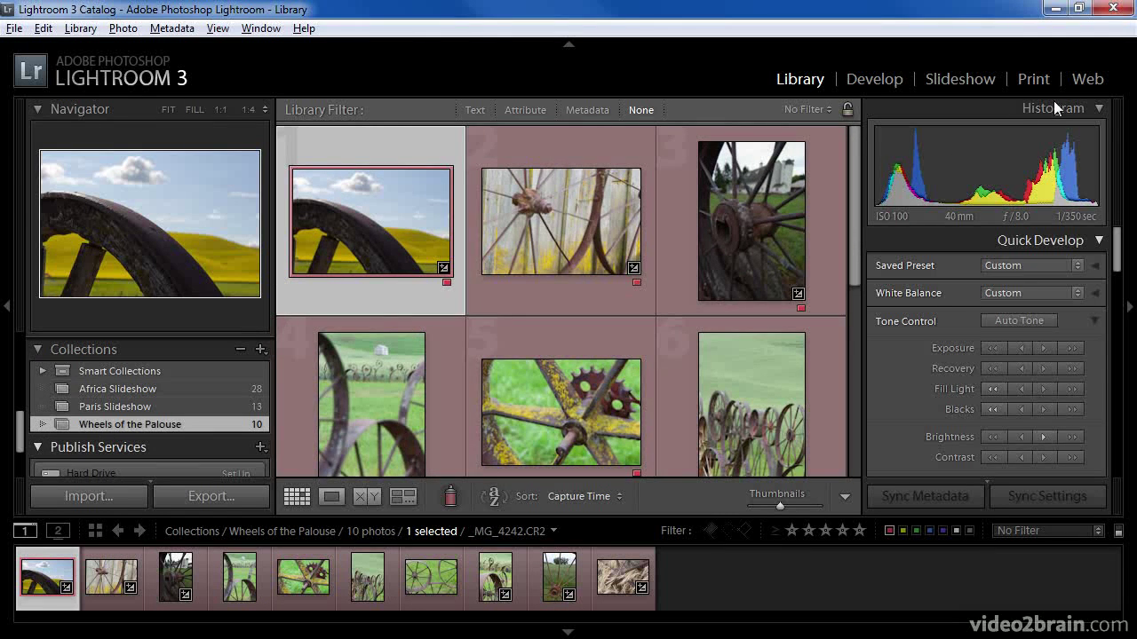
left_click(1086, 82)
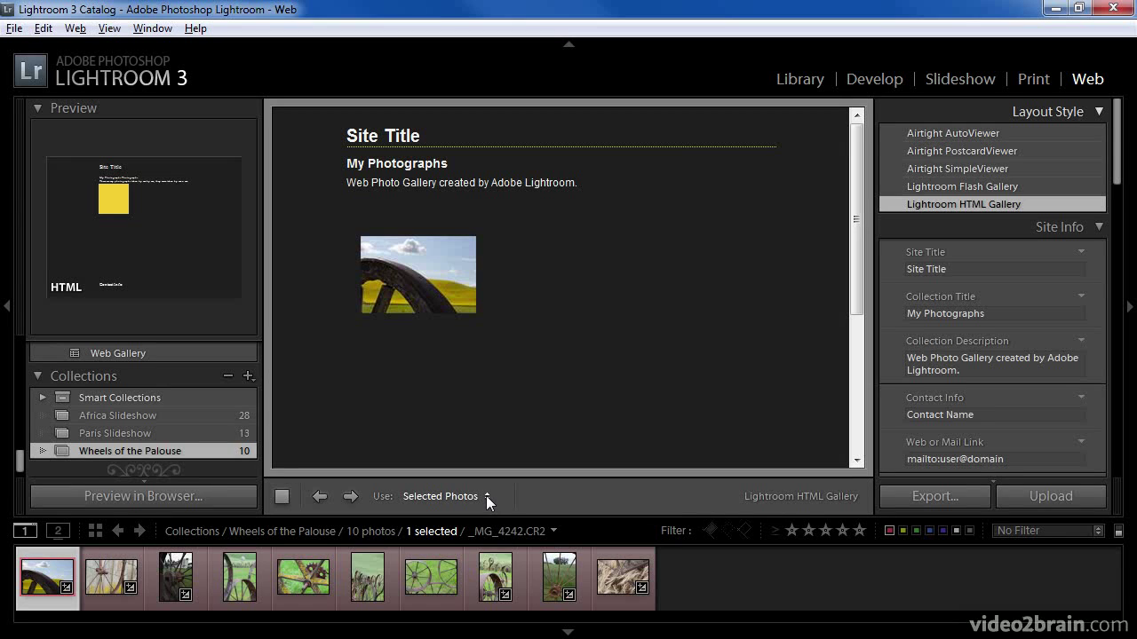
- Set the gallery's Use option to All Filmstrip Photos
left_click(487, 498)
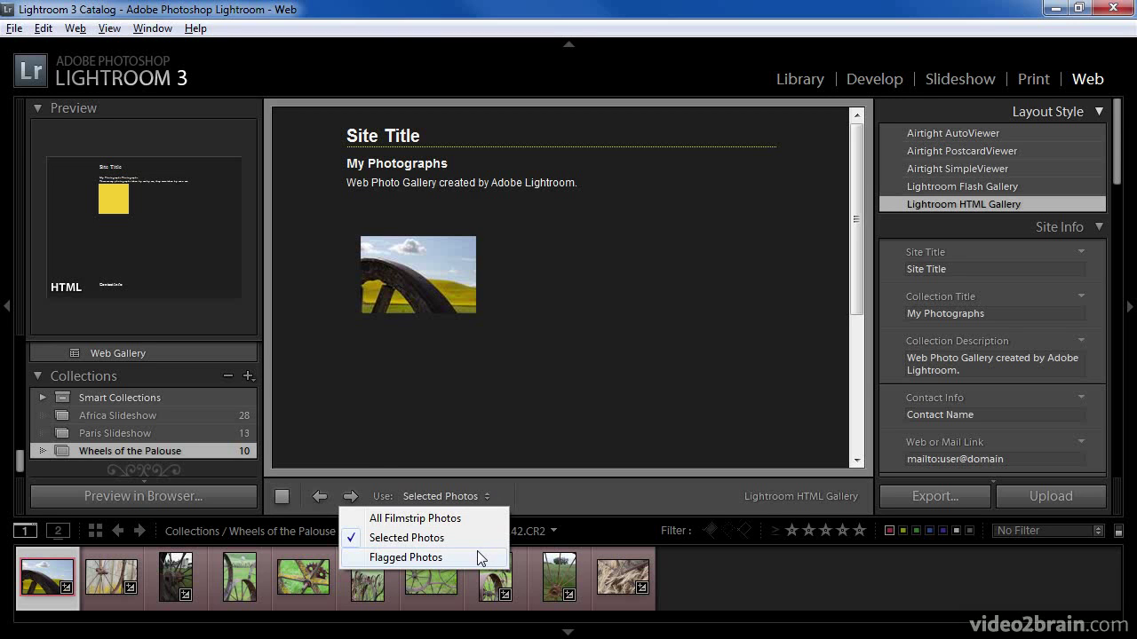
left_click(478, 517)
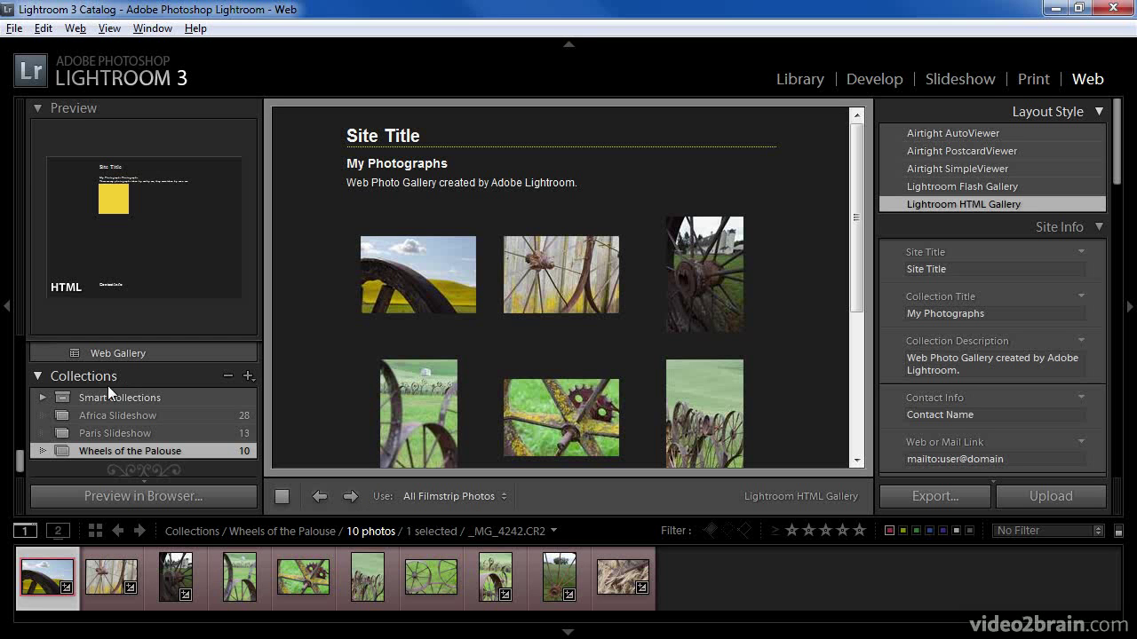
- Browse the Template Browser list, then hide all panels with Shift+Tab
scroll(26, 457, "up", 2)
left_click_drag(26, 457, 20, 356)
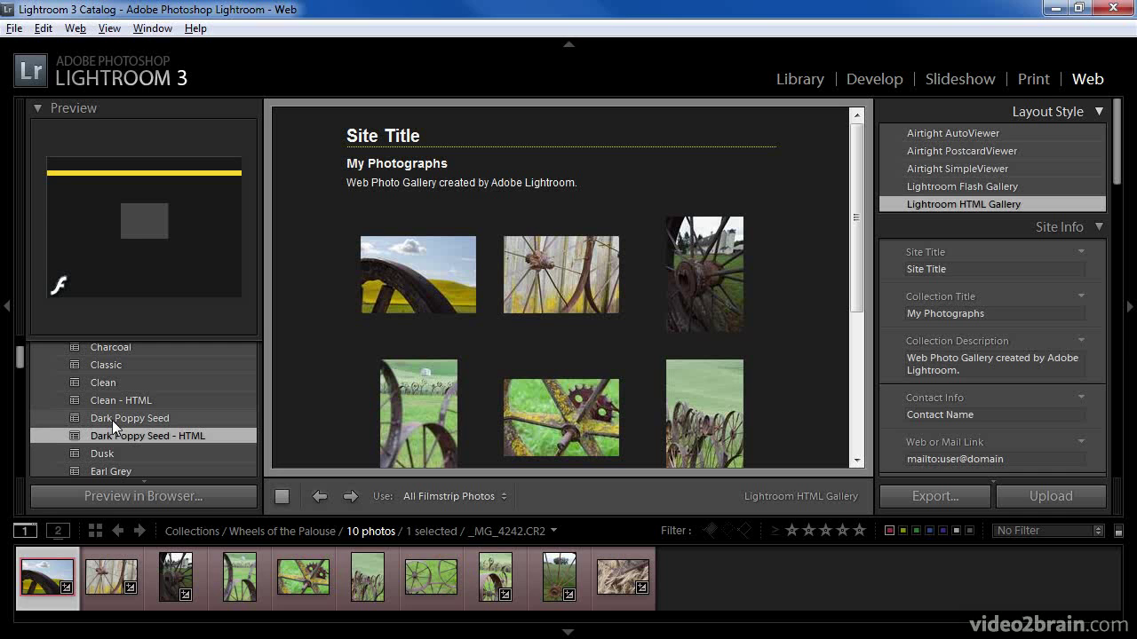
key("shift+Tab")
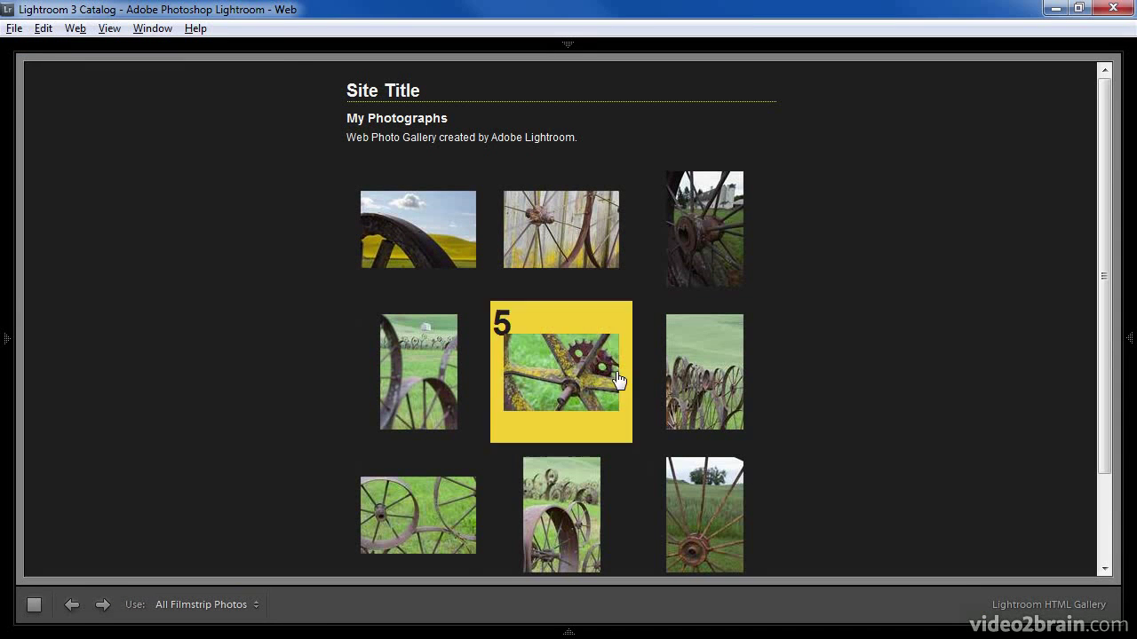
- Restore the right panel, switch it to Solo Mode, and select the Site Title field
left_click(1129, 339)
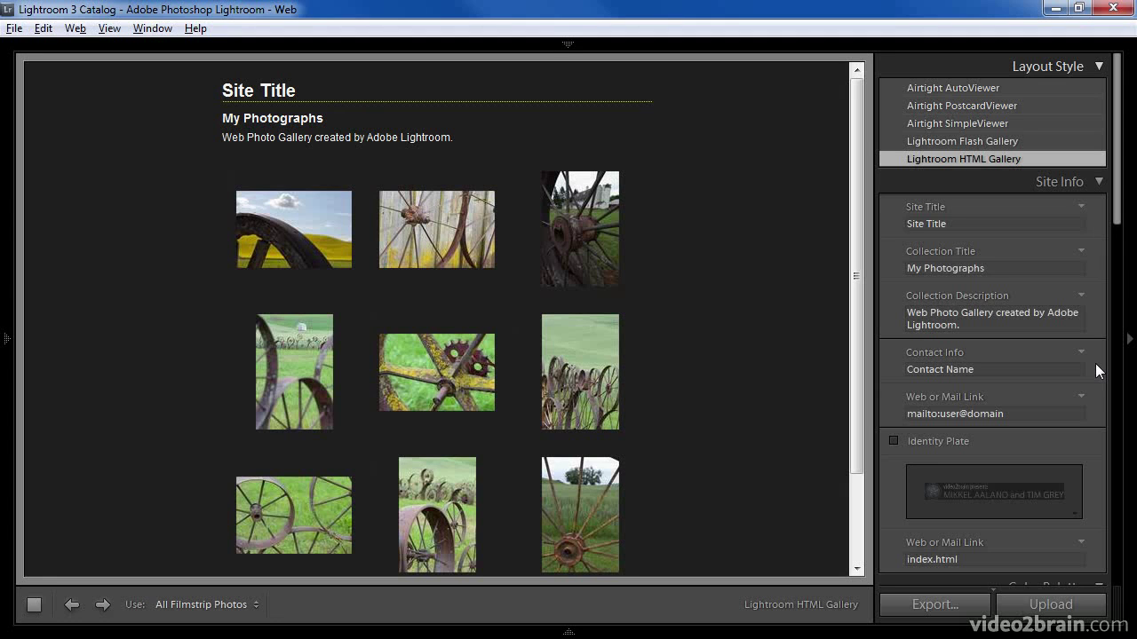
right_click(983, 184)
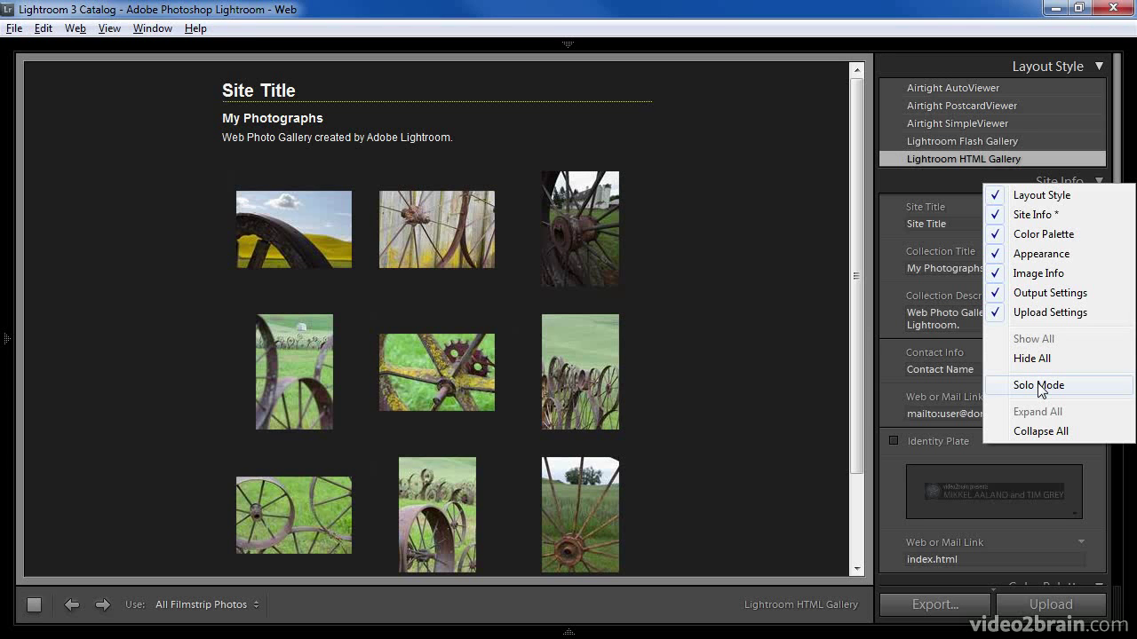
left_click(1039, 386)
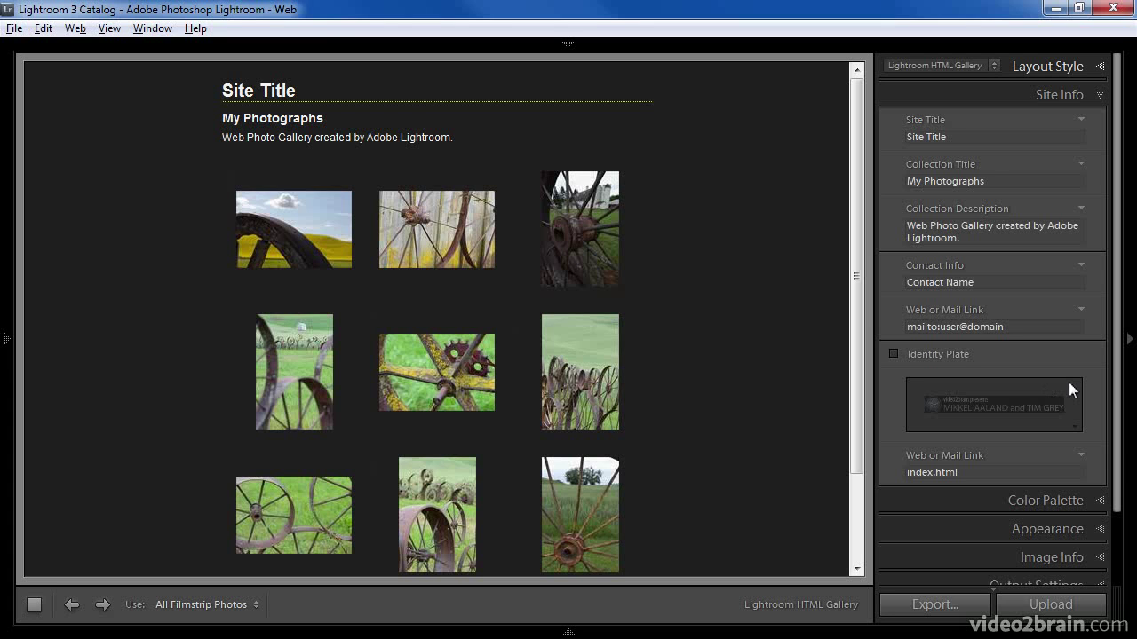
left_click(963, 136)
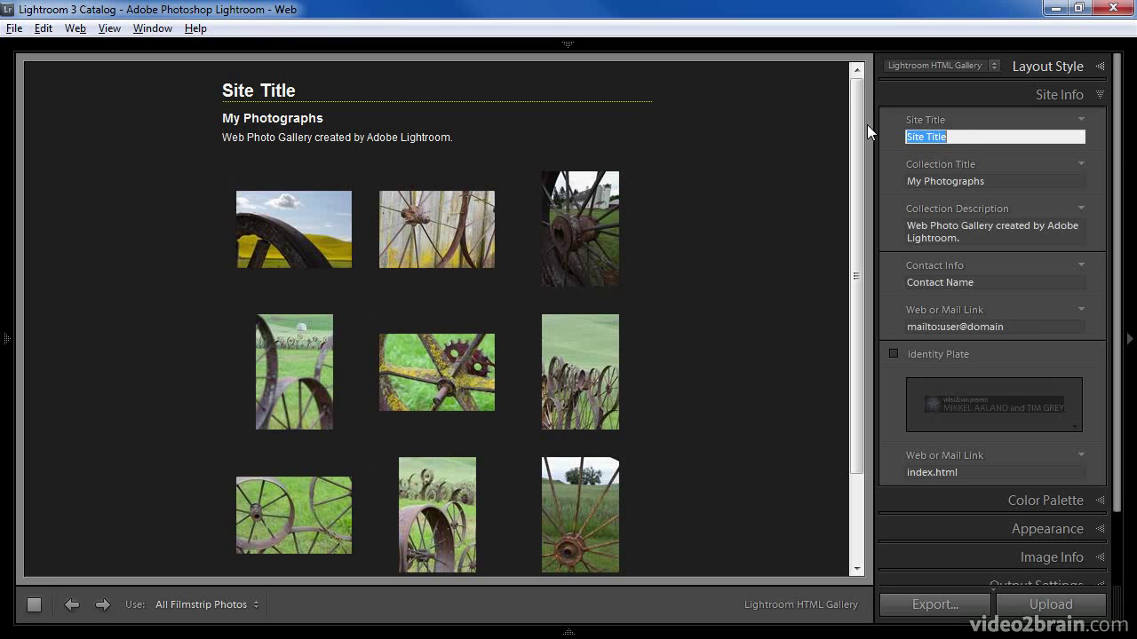
- Set the site title to the author's name and the collection title to 'Wheels of the Palouse', and describe the Palouse region photos
type("Tim Grey")
key("Tab")
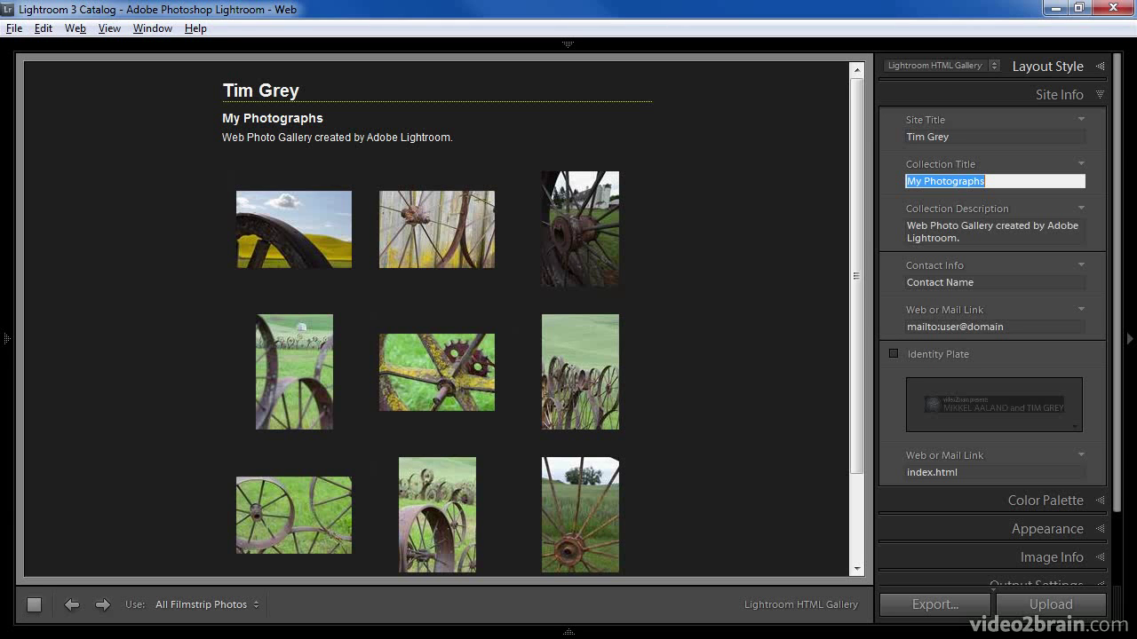
type("Whe")
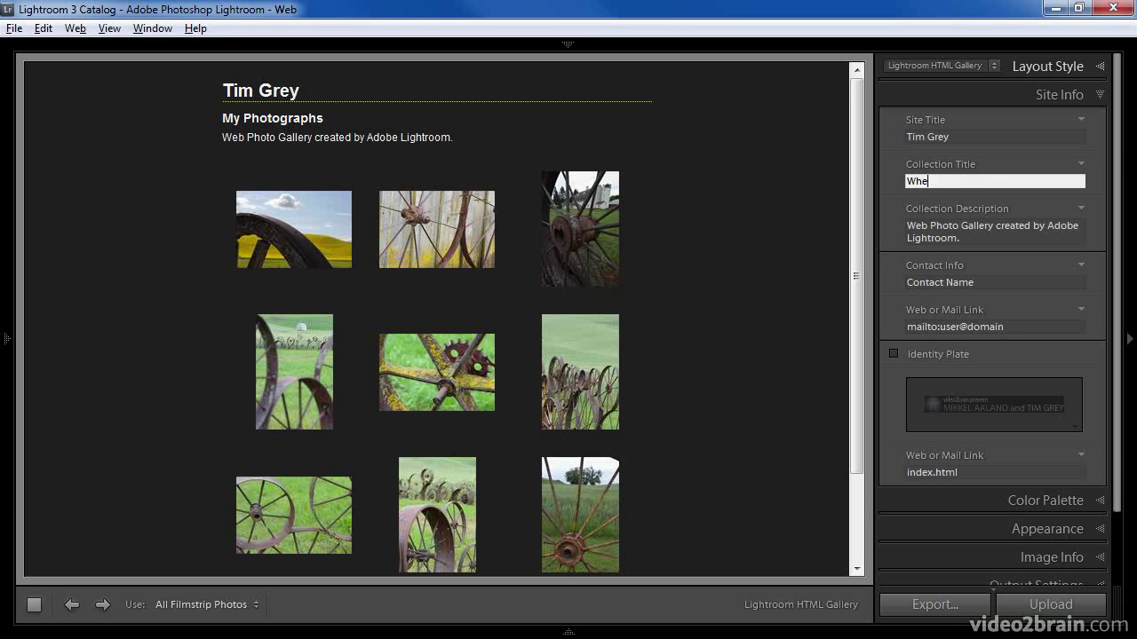
type("els of the Palouse")
key("Tab")
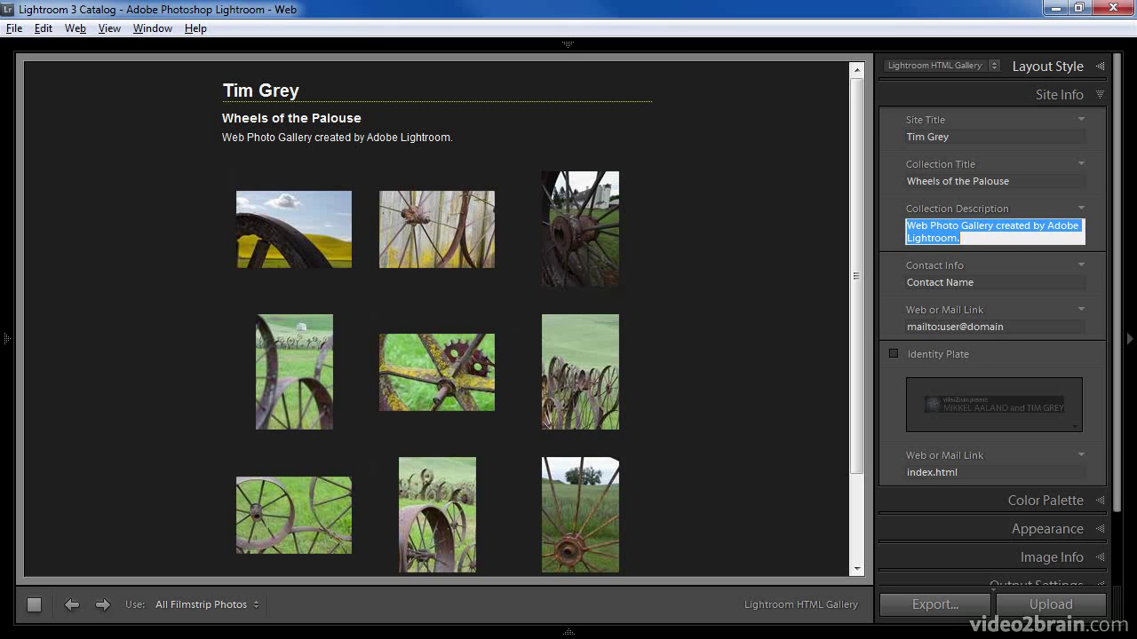
type("Photos fou")
type("nd a")
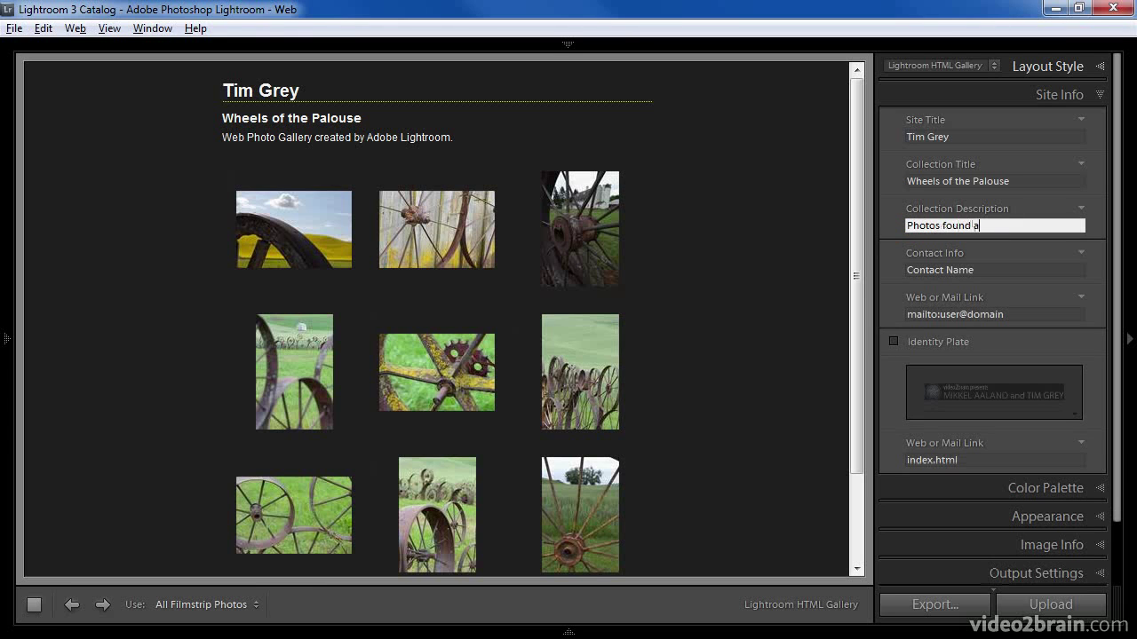
type("round the Palouse region.")
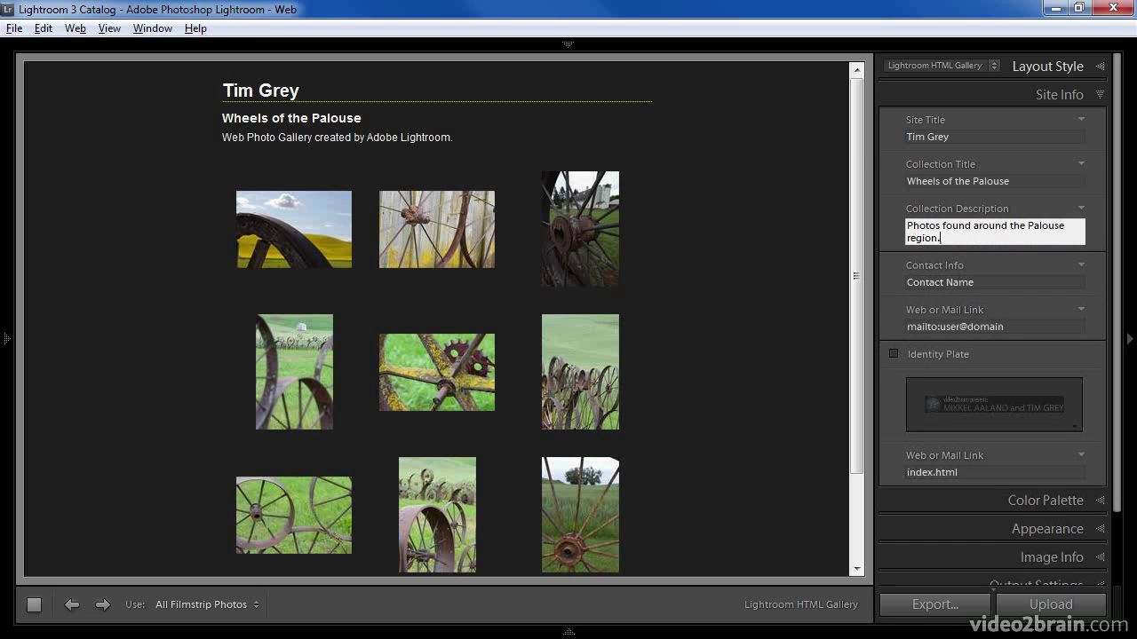
- Fill Contact Info with the author's name and the mailto link with their e-mail address
left_click(986, 281)
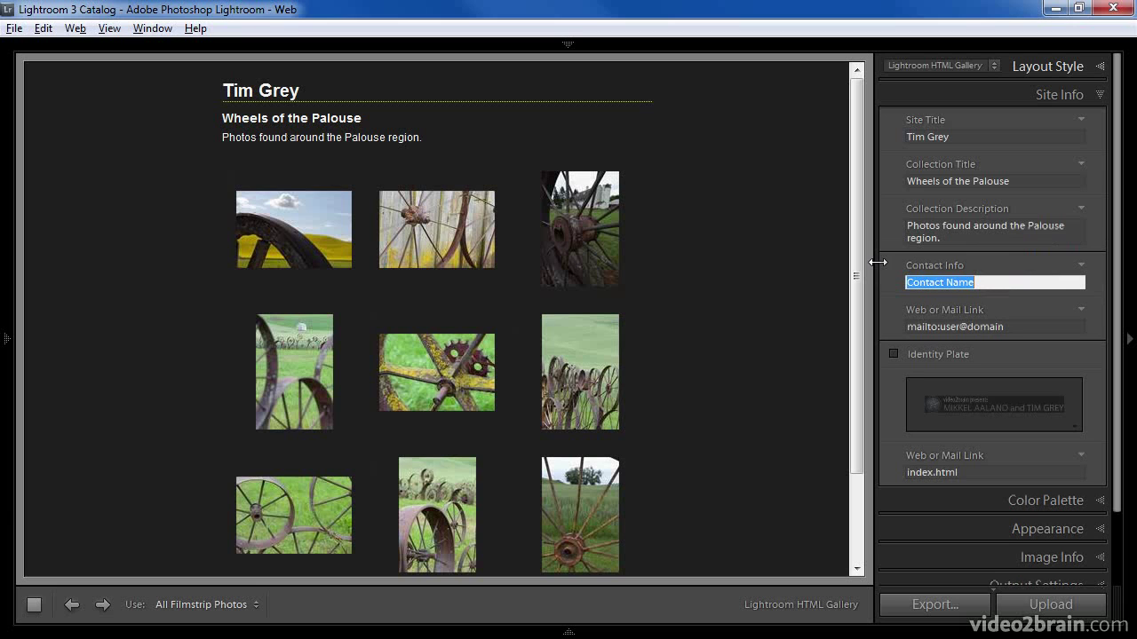
type("Tim Grey")
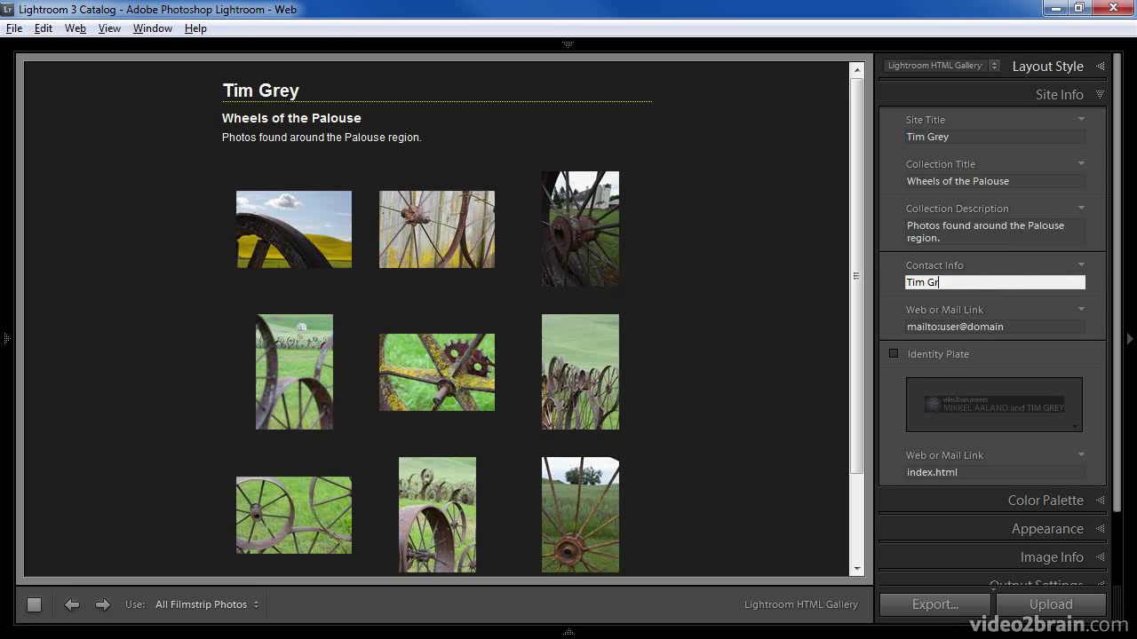
left_click(1012, 326)
left_click(1019, 327)
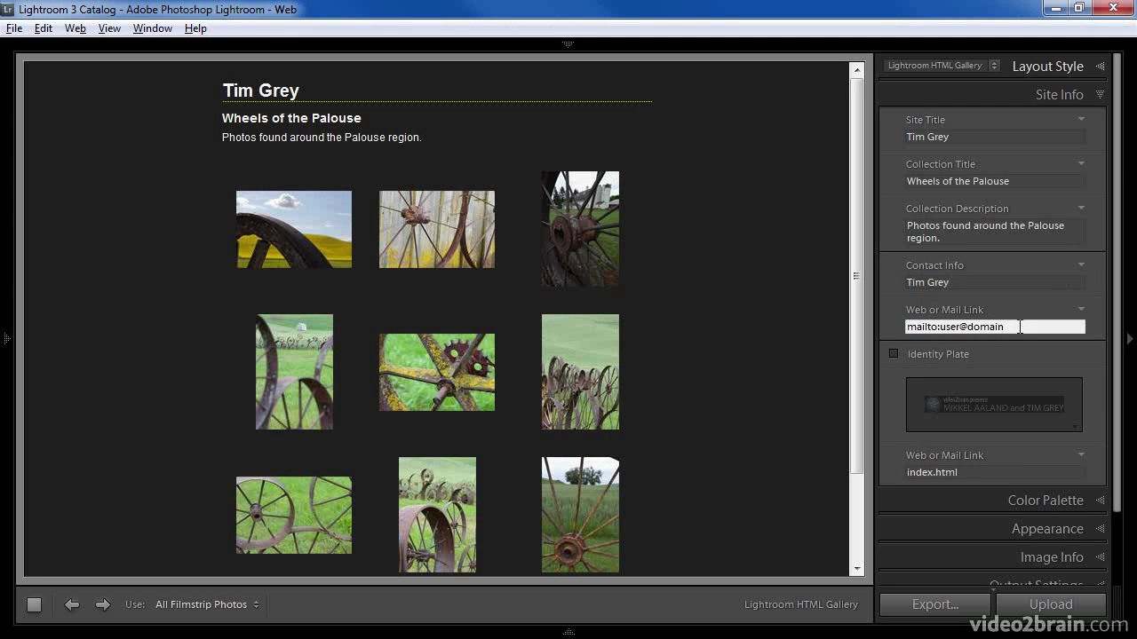
key("BackSpace")
key("BackSpace")
key("BackSpace")
key("BackSpace")
key("BackSpace")
key("BackSpace")
key("BackSpace")
key("BackSpace")
key("BackSpace")
key("BackSpace")
key("BackSpace")
- Try the identity plate and cancel its editor, leave it off, and expand Color Palette
left_click(960, 355)
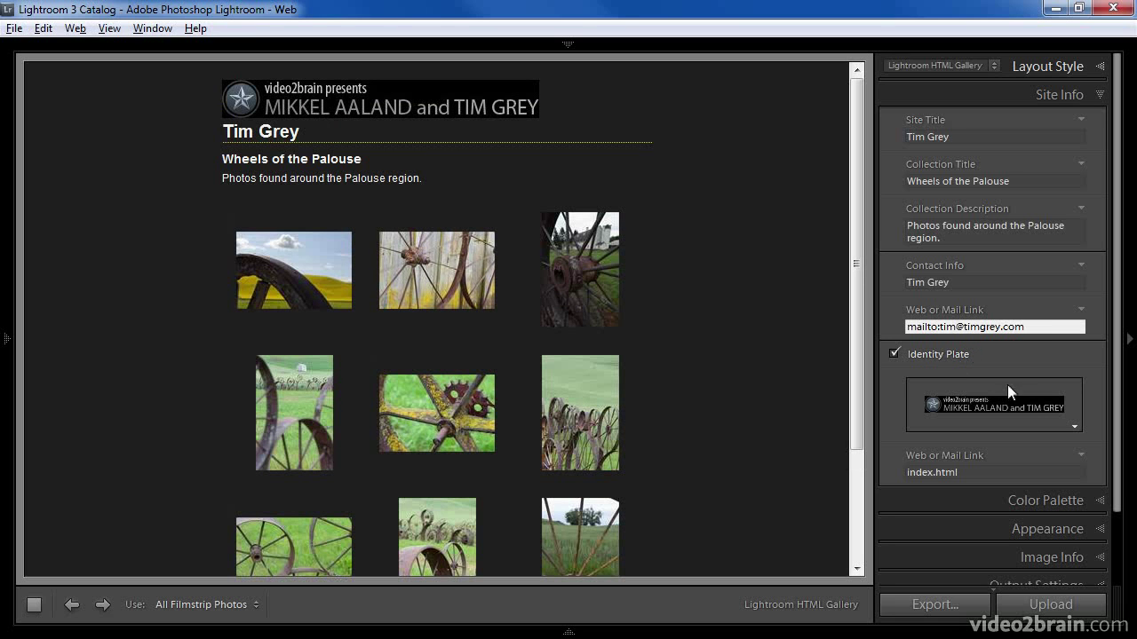
left_click(1031, 396)
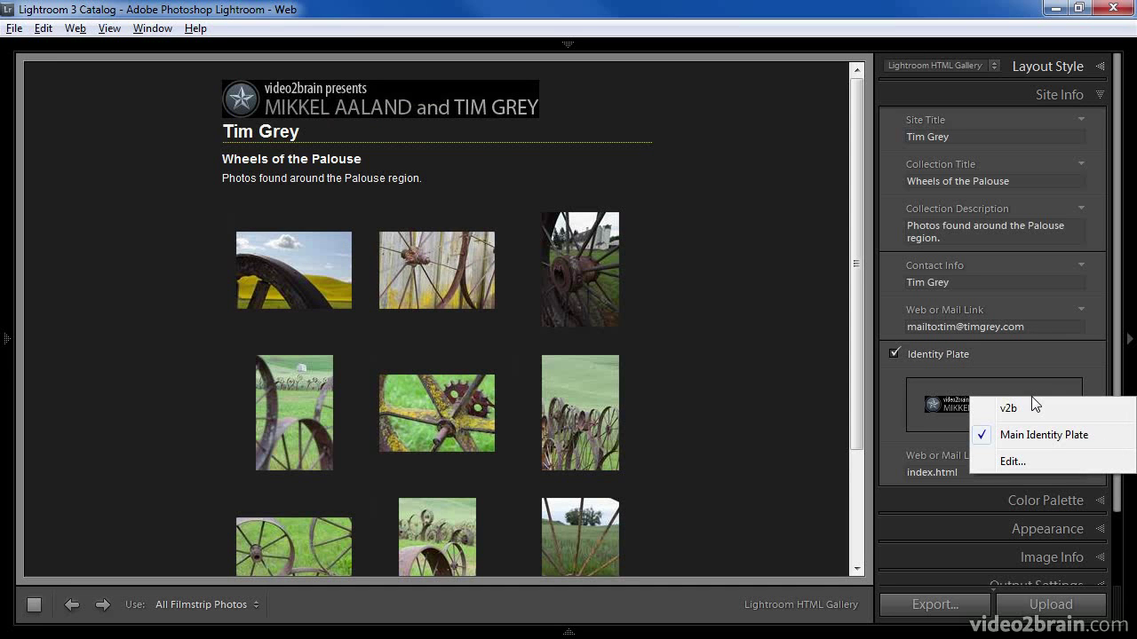
left_click(1038, 465)
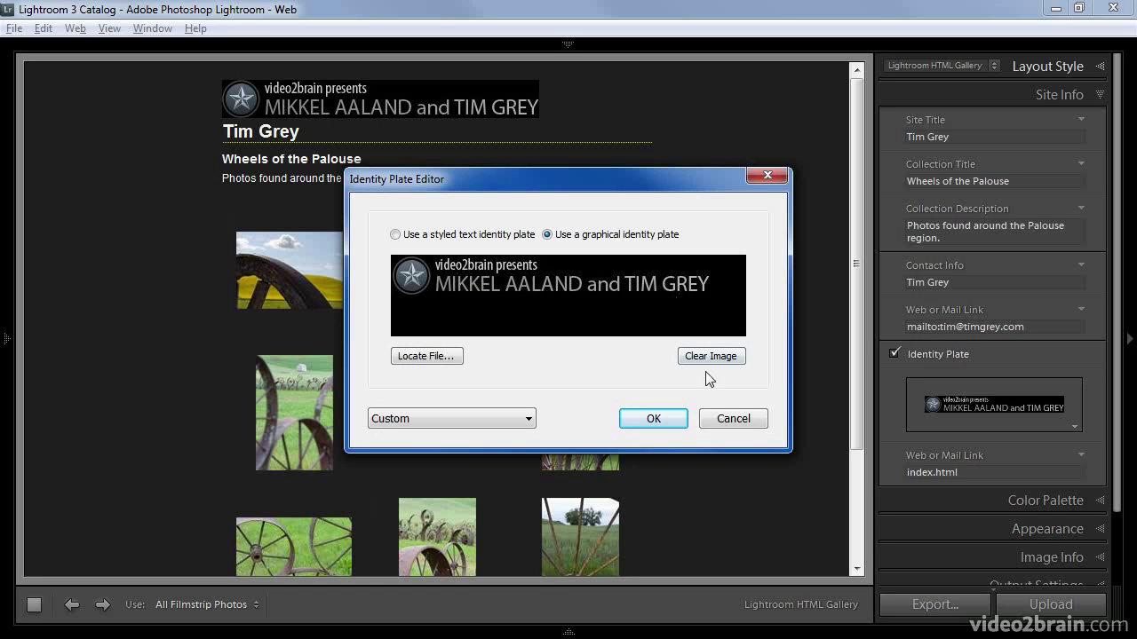
left_click(726, 418)
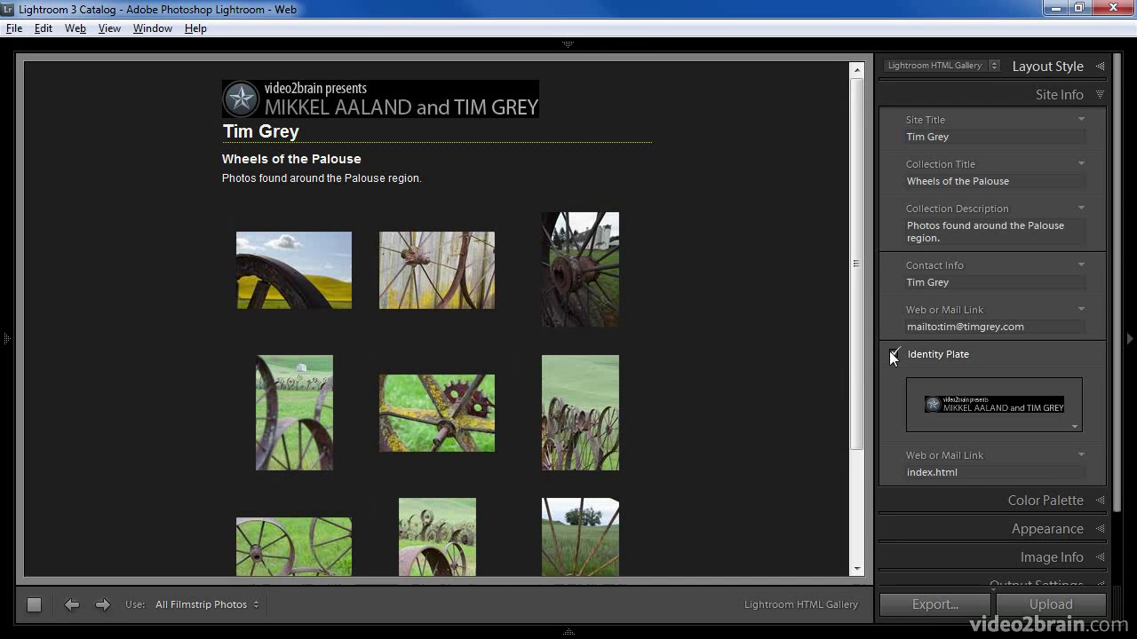
left_click(891, 353)
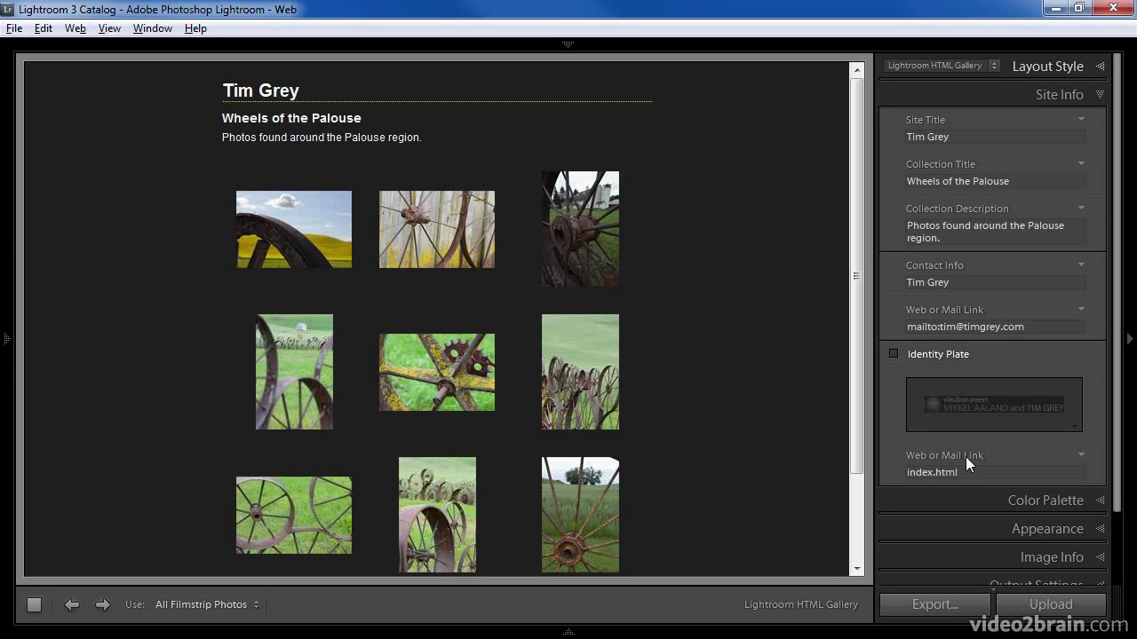
left_click(1003, 501)
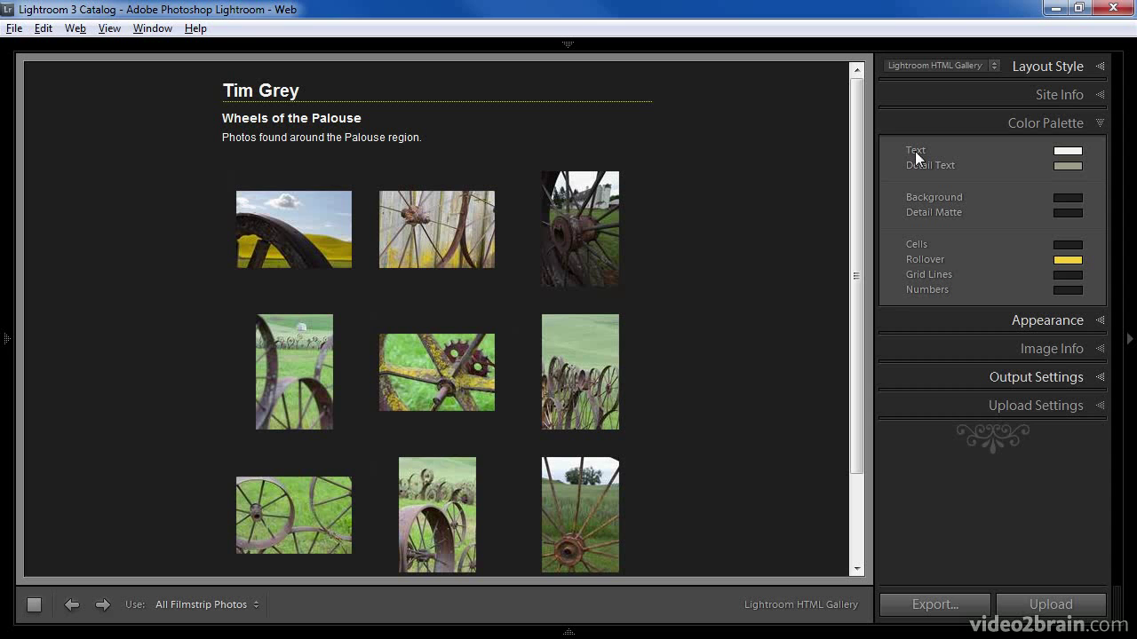
- Leave the Text colour unchanged and expand the Appearance panel
left_click(1071, 153)
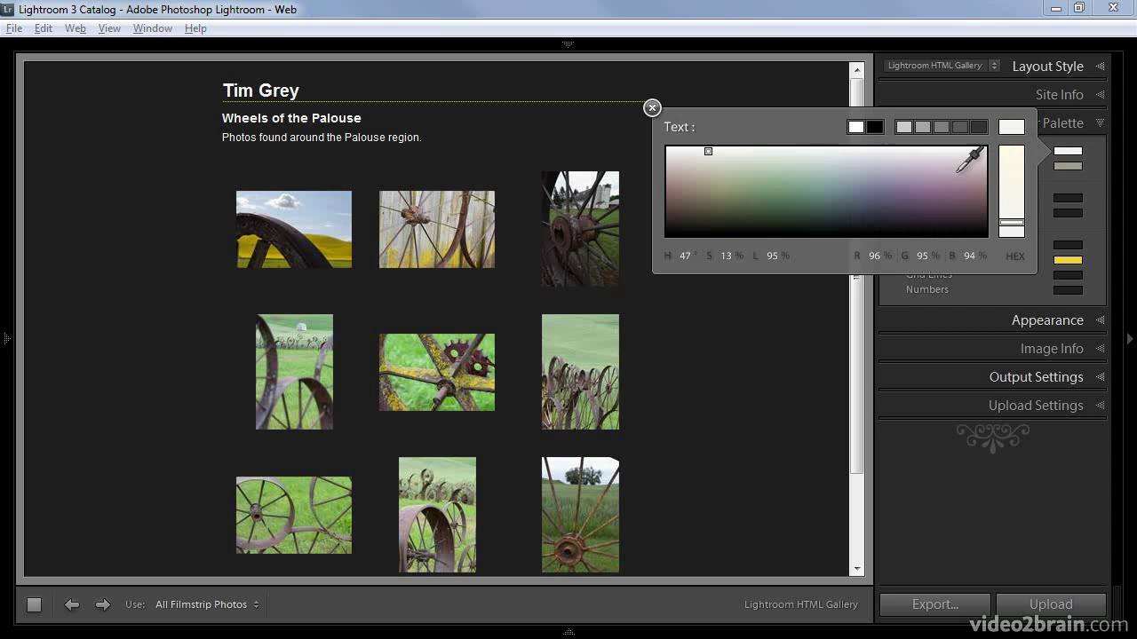
left_click(655, 108)
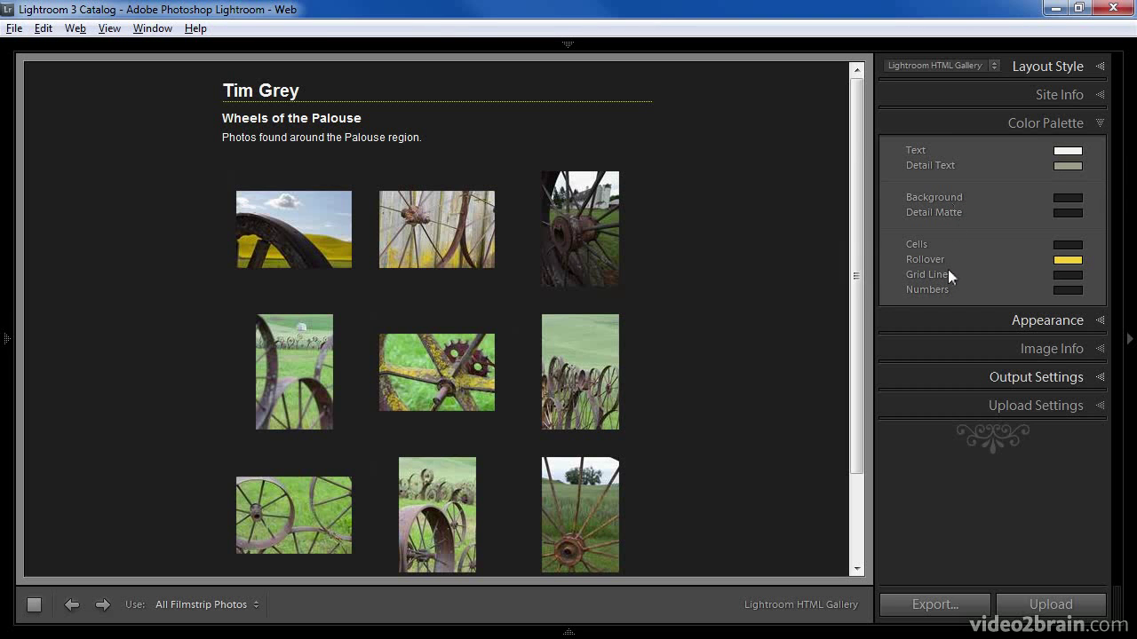
left_click(1018, 320)
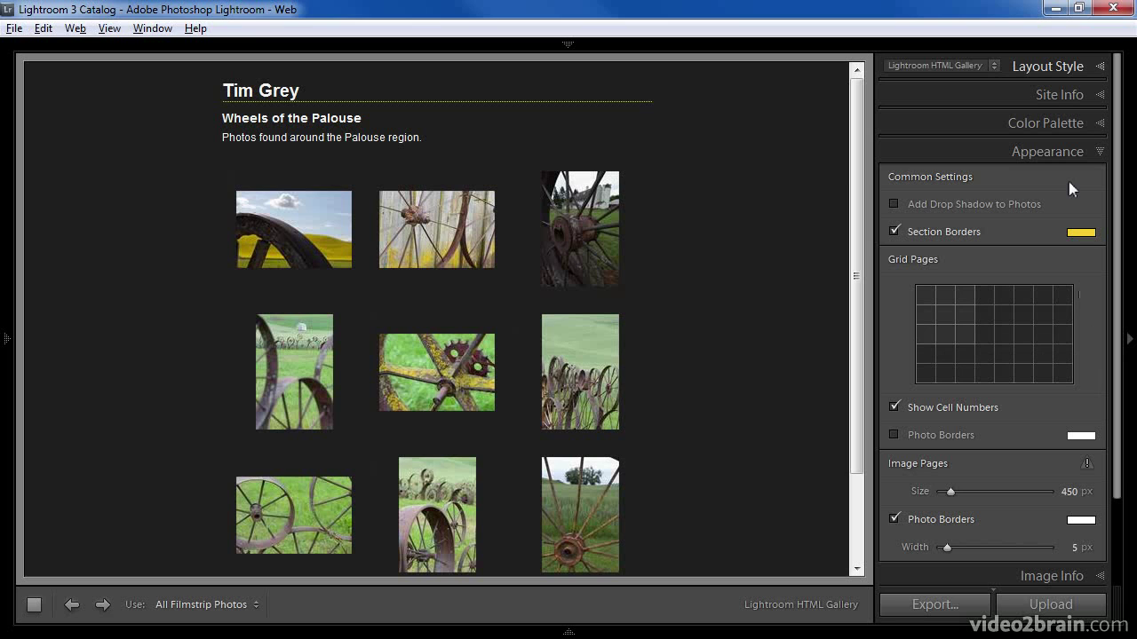
- Turn on photo drop shadows and leave grid page photo borders off
left_click(894, 206)
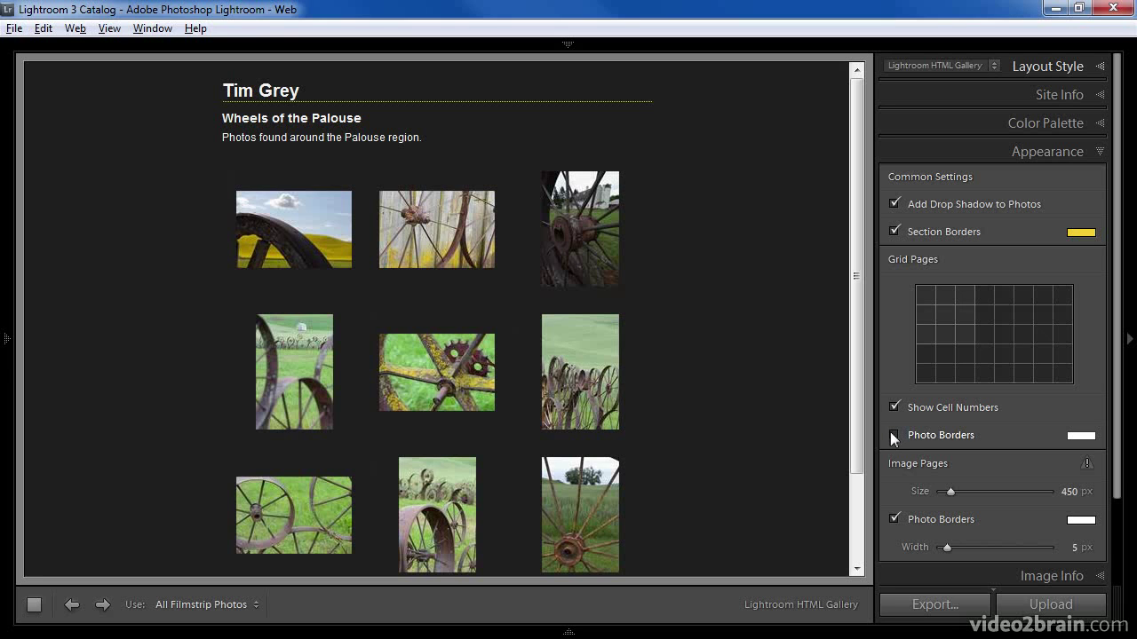
left_click(892, 433)
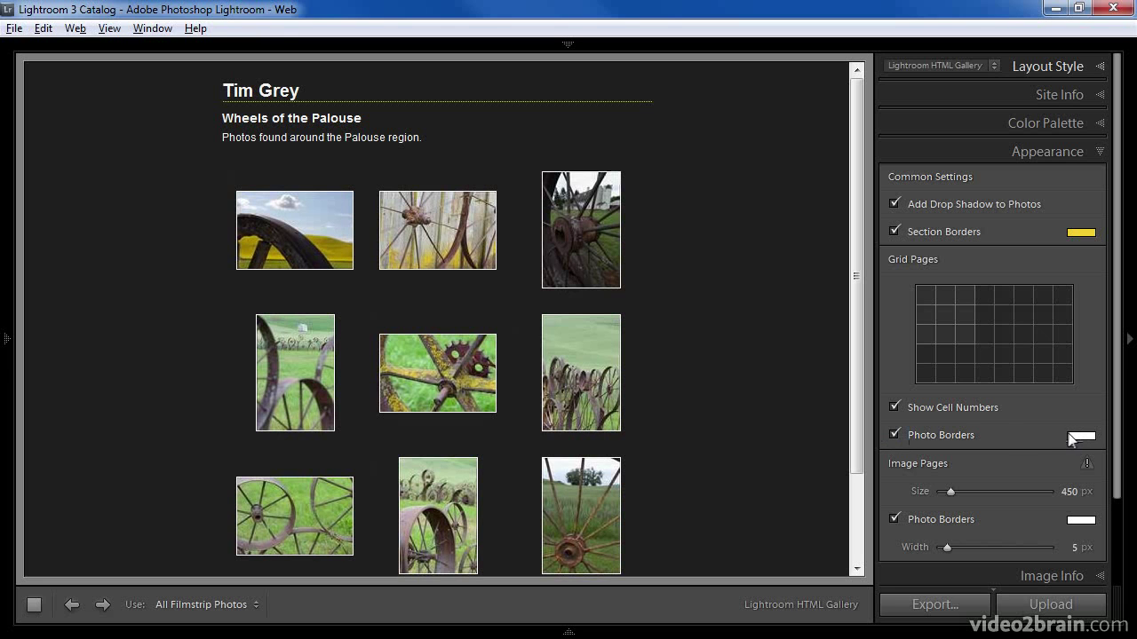
left_click(895, 433)
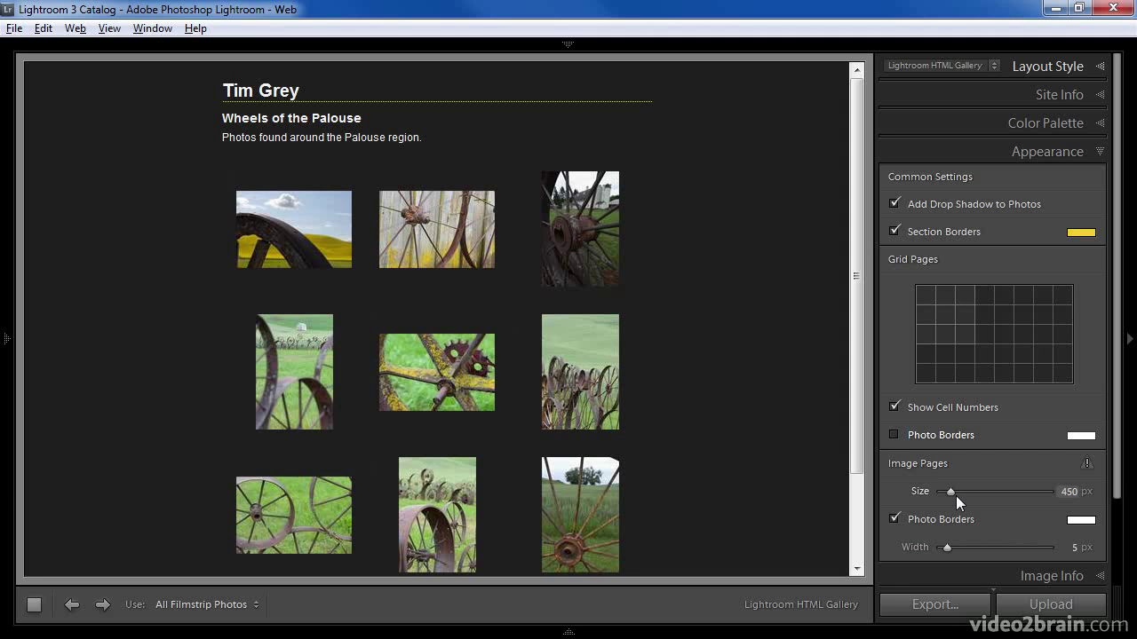
- Preview photo 2's single-image page, nudge the Image Pages Size slider, and expand Image Info
left_click(449, 245)
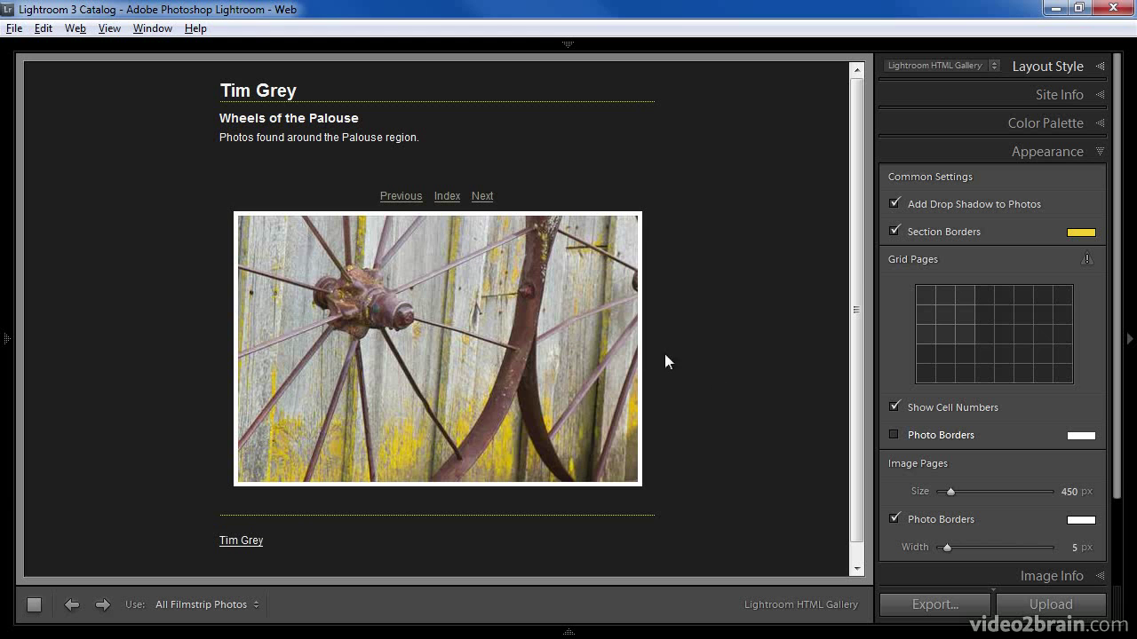
left_click_drag(949, 493, 950, 500)
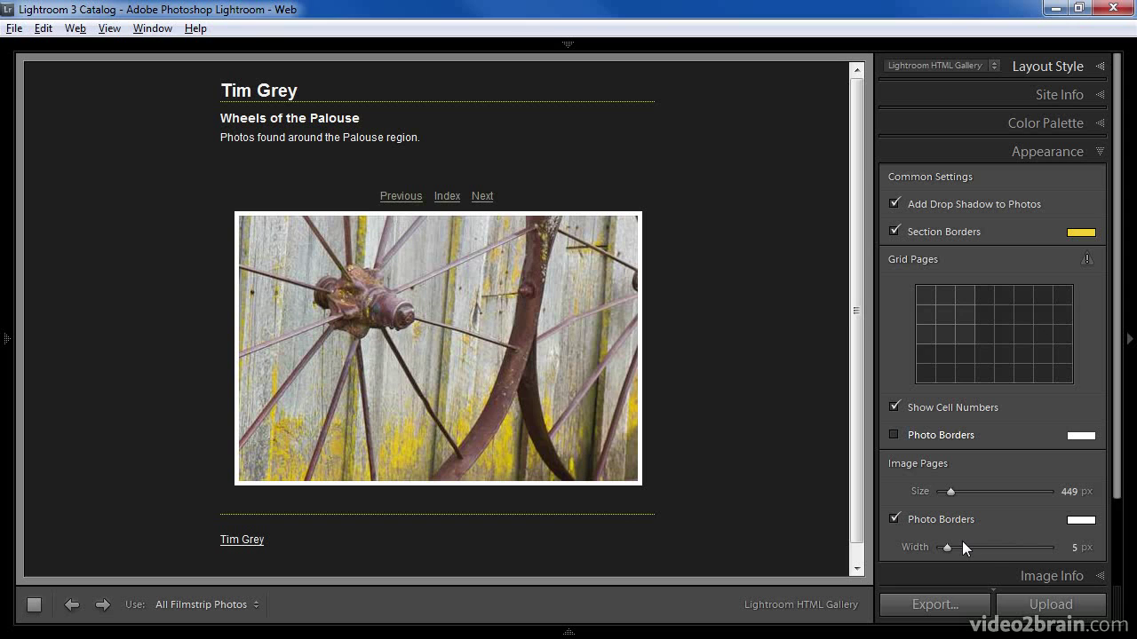
left_click(967, 571)
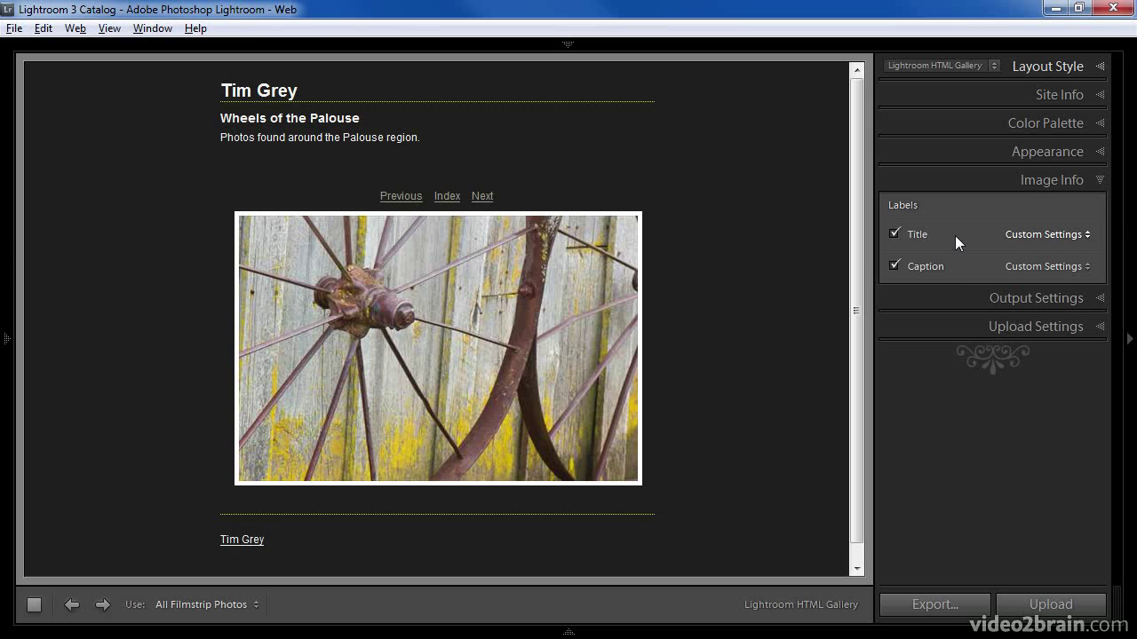
- Change the Title label template from {Title} to {Filename} in the Text Template Editor
left_click(1055, 235)
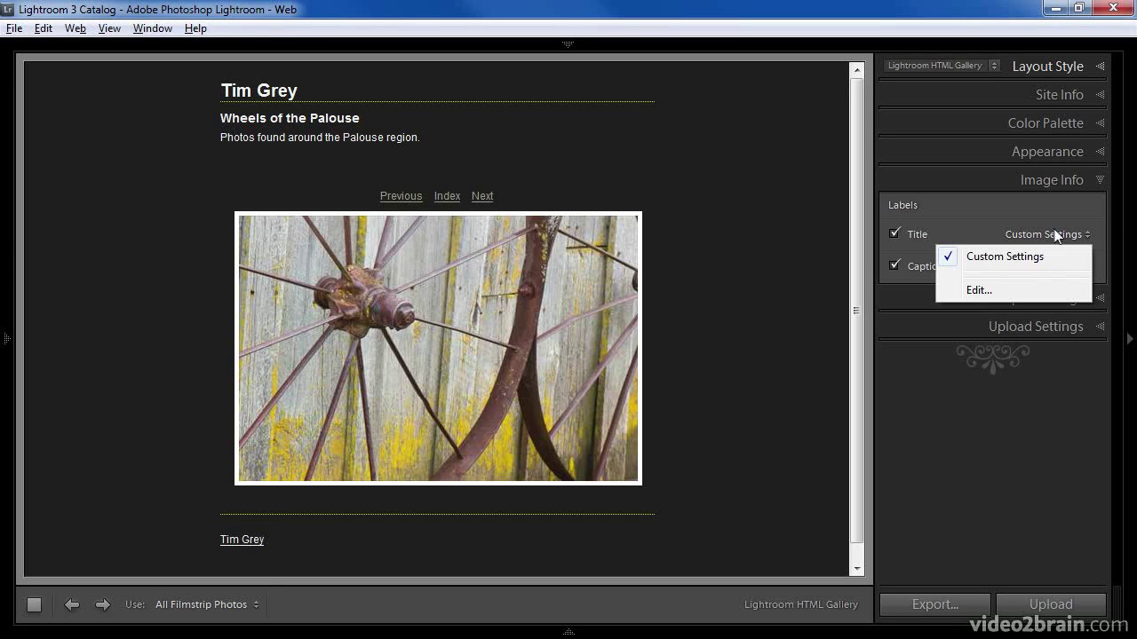
left_click(991, 294)
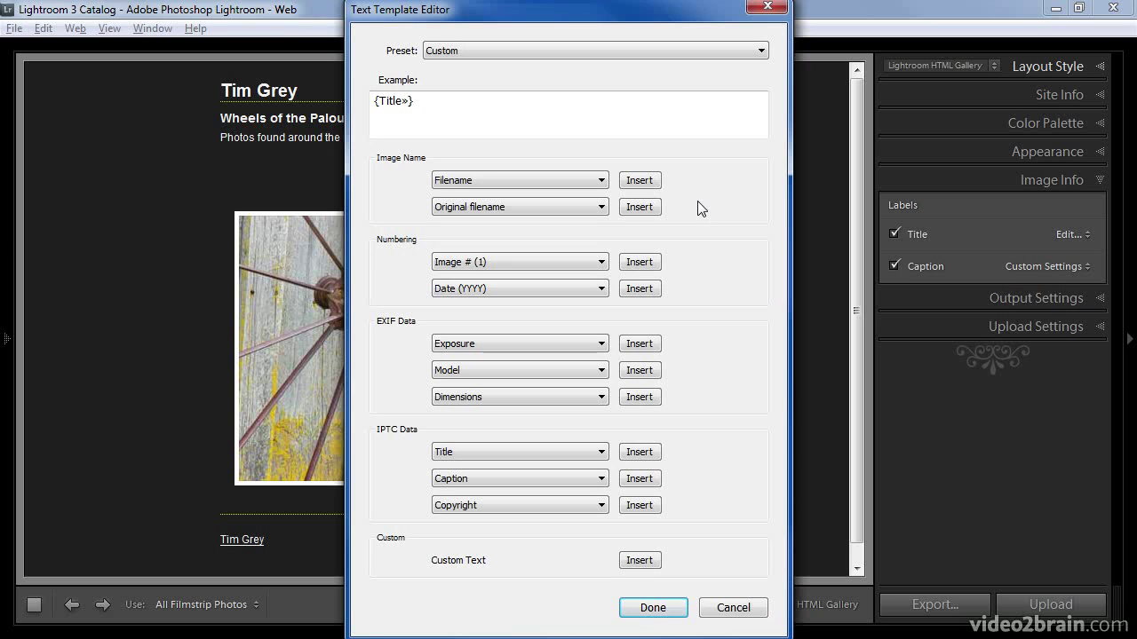
left_click_drag(464, 109, 372, 101)
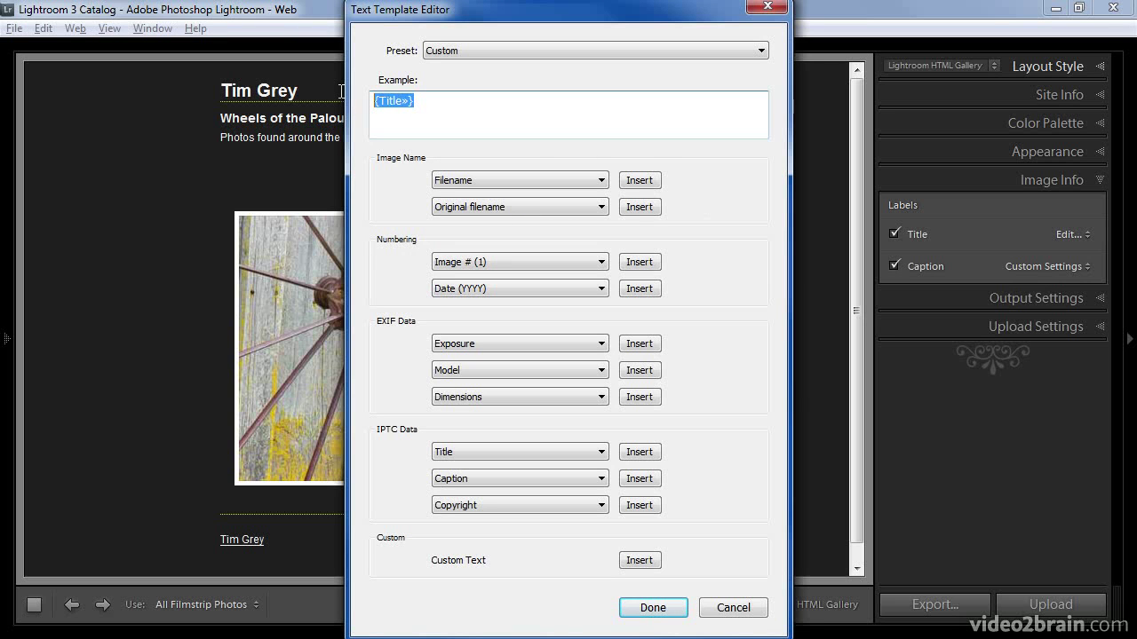
key("Delete")
left_click(639, 181)
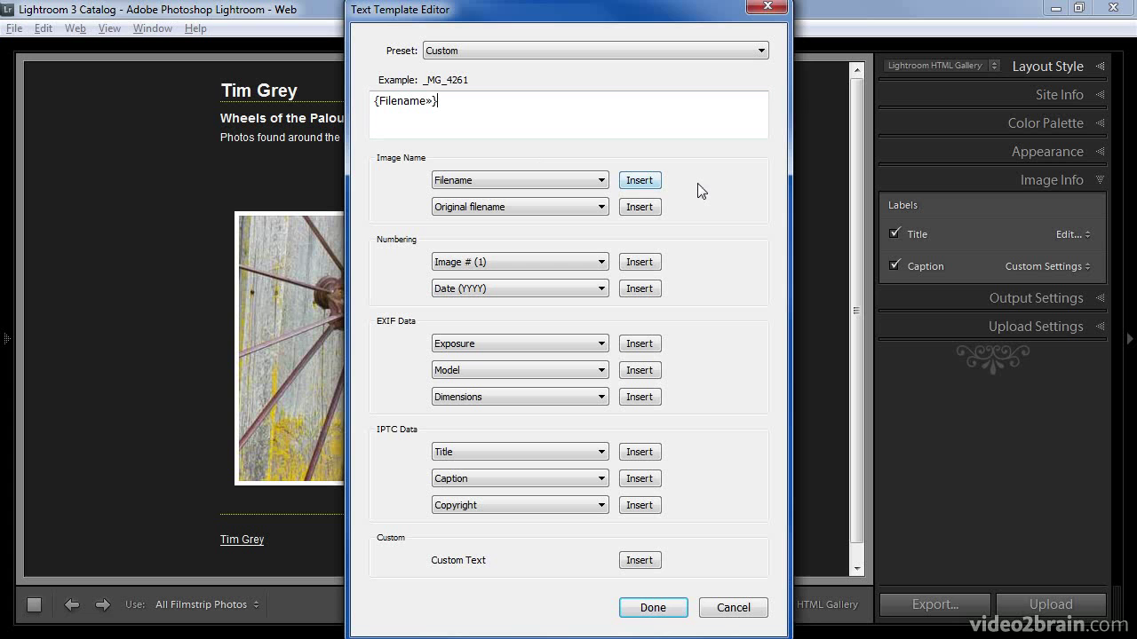
left_click(649, 608)
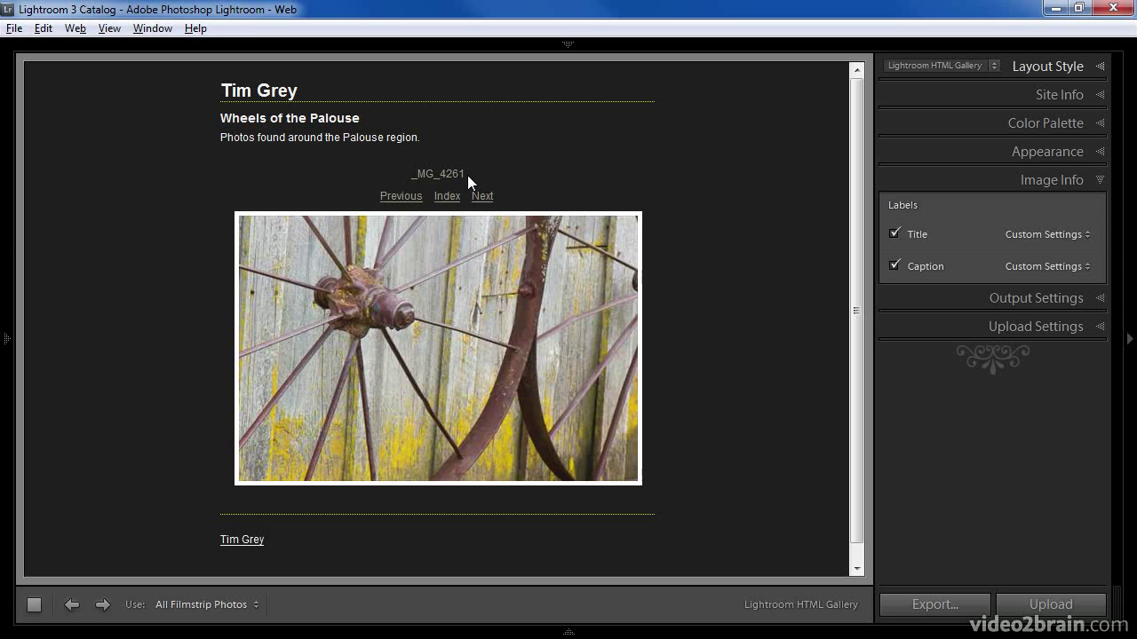
- Set large-image JPEG quality to 80 and keep Copyright Only embedded metadata
left_click(1010, 295)
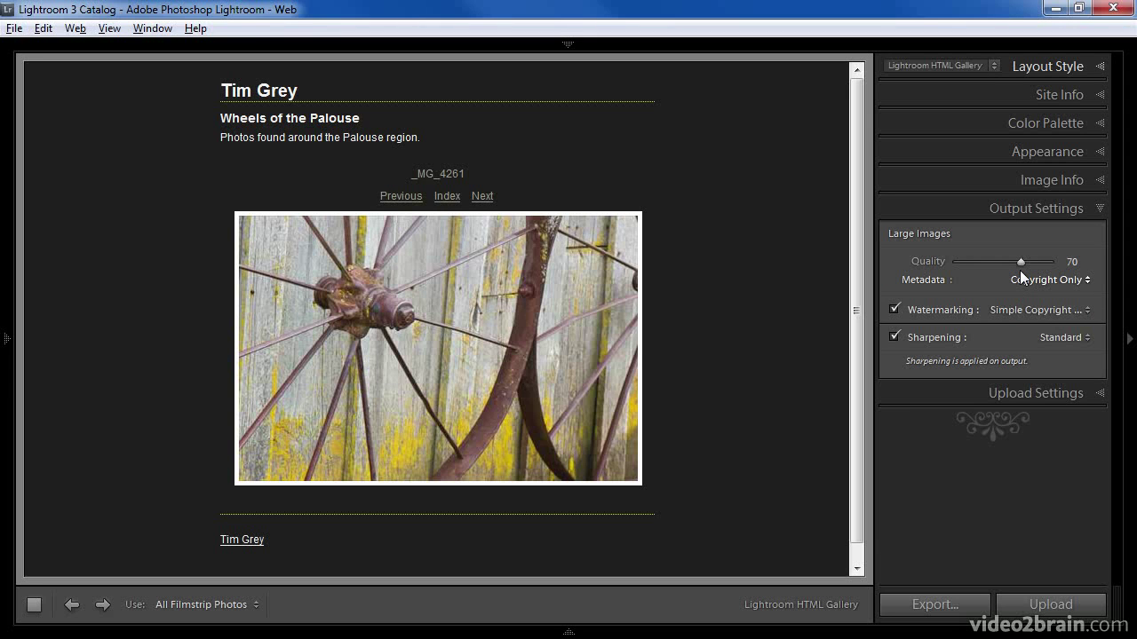
left_click_drag(1018, 262, 1029, 270)
left_click(1054, 283)
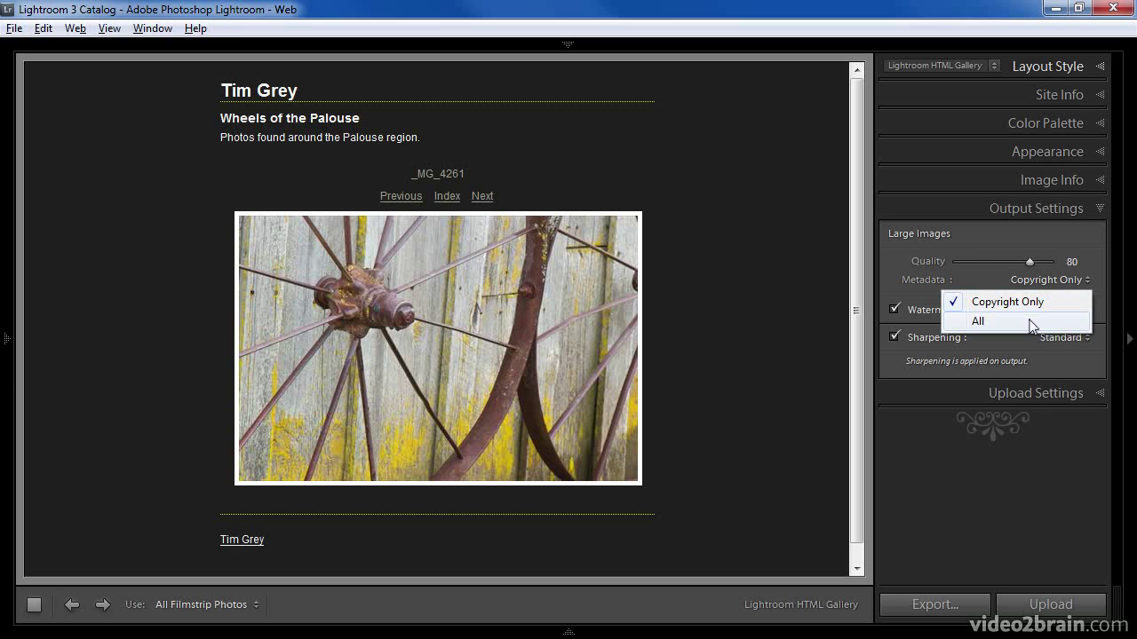
left_click(1037, 307)
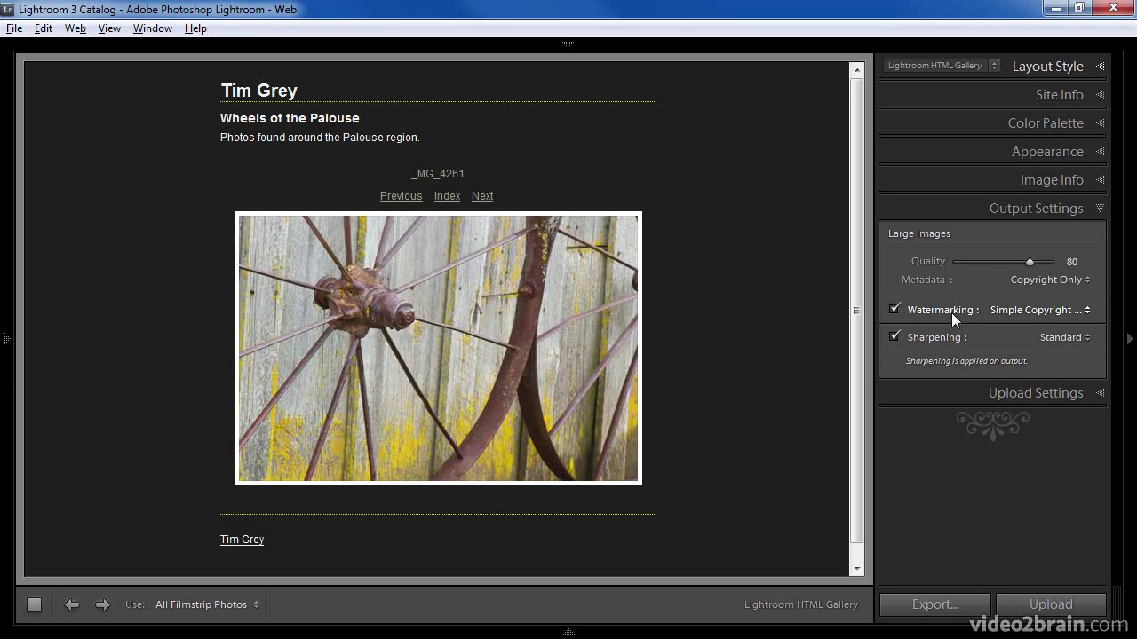
- Watermark photos with the photographer's name, keep Standard sharpening, and show Upload Settings
left_click(1069, 310)
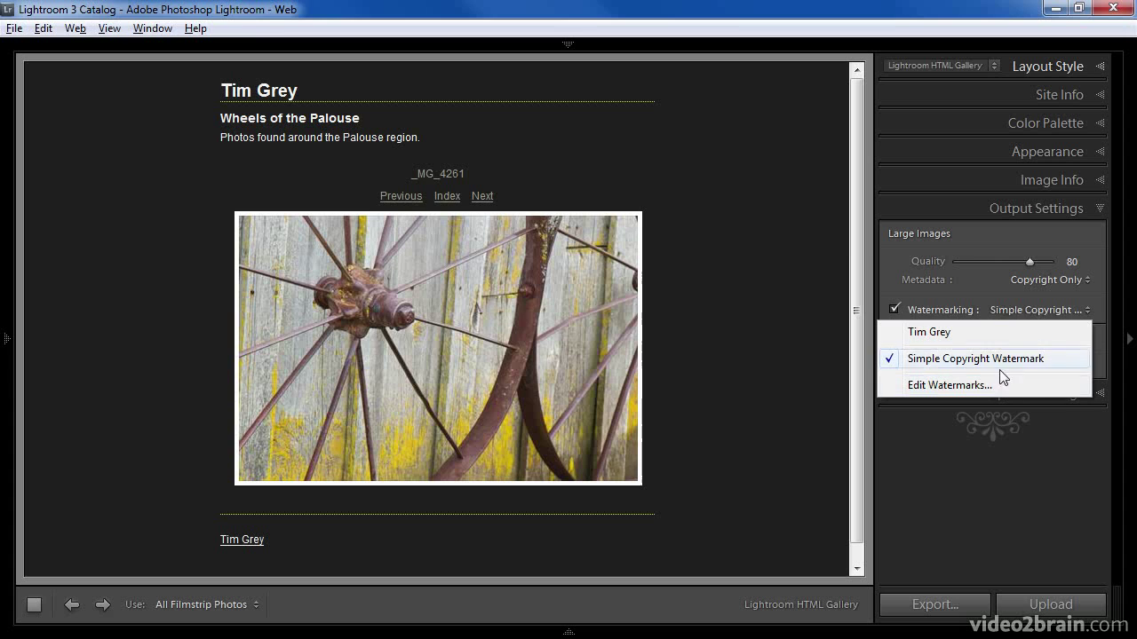
left_click(998, 334)
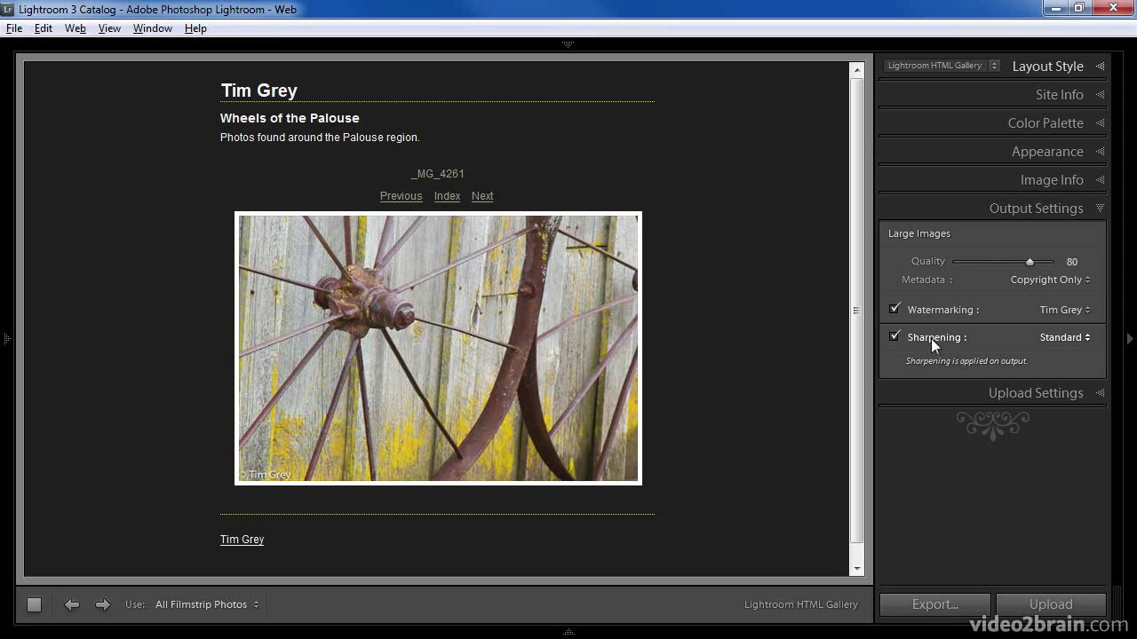
left_click(1071, 339)
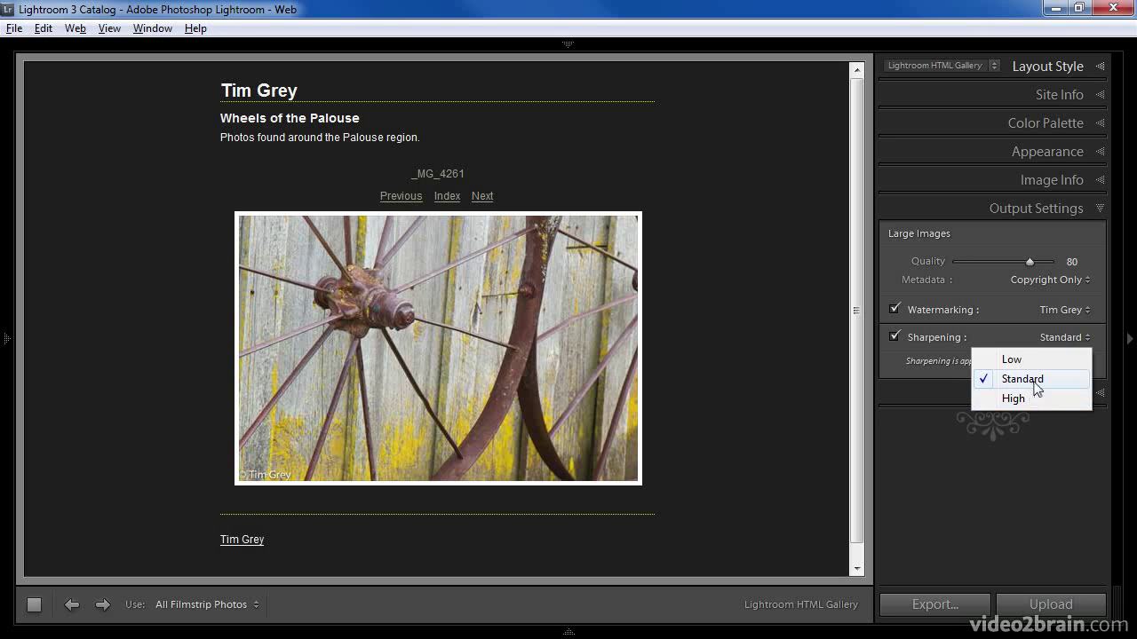
left_click(1031, 380)
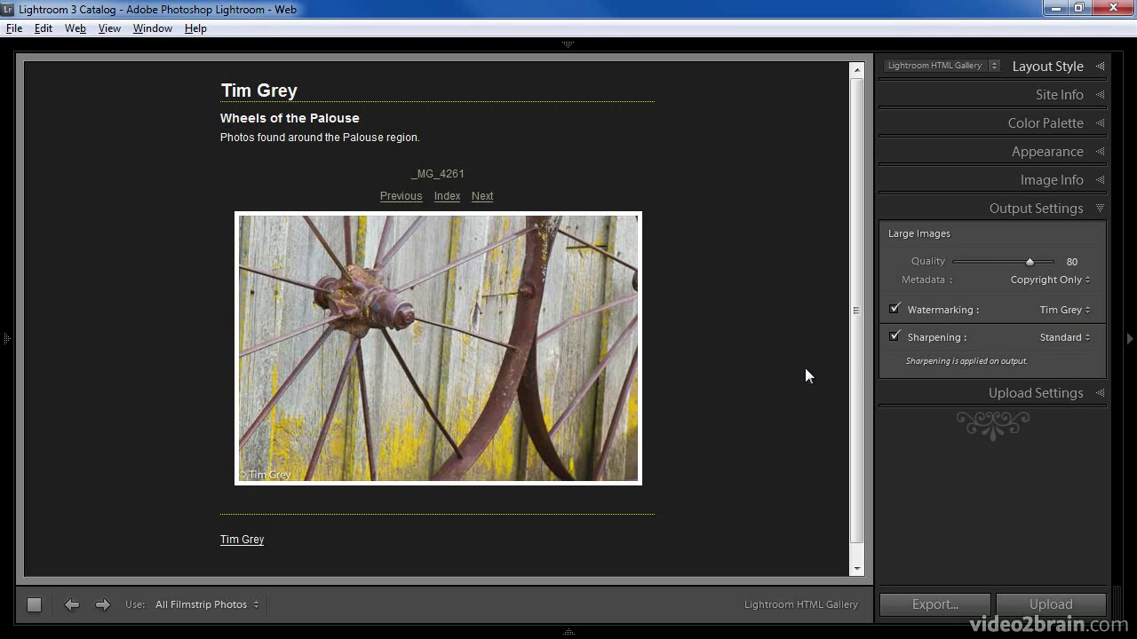
left_click(1033, 398)
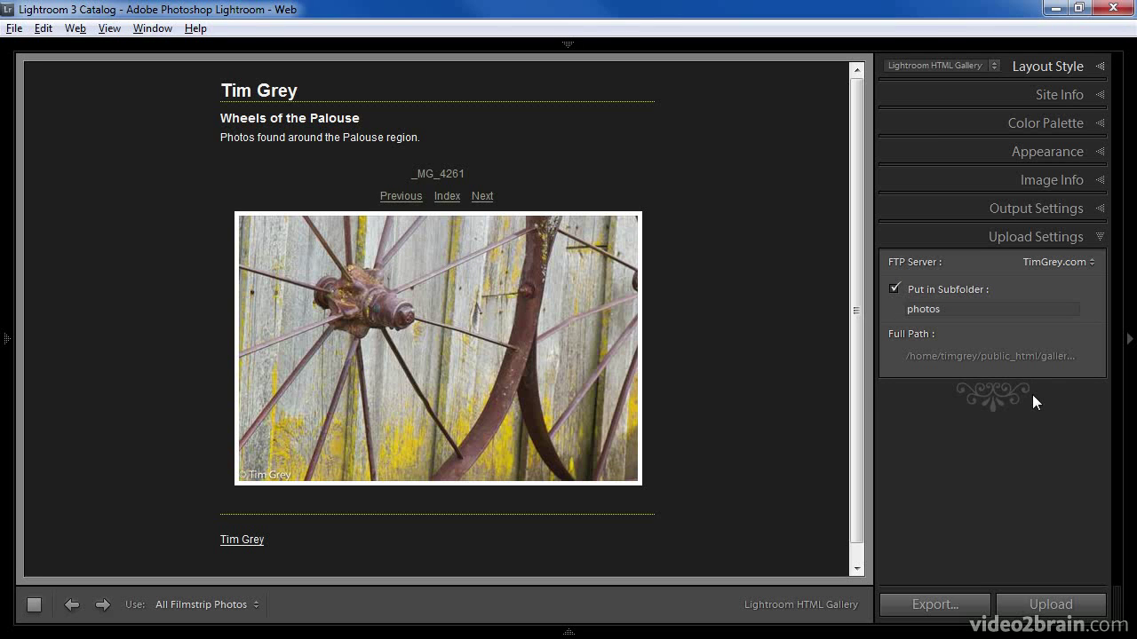
- Select the Fake Settings FTP preset and review its configuration, cancelling without changes
left_click(1070, 261)
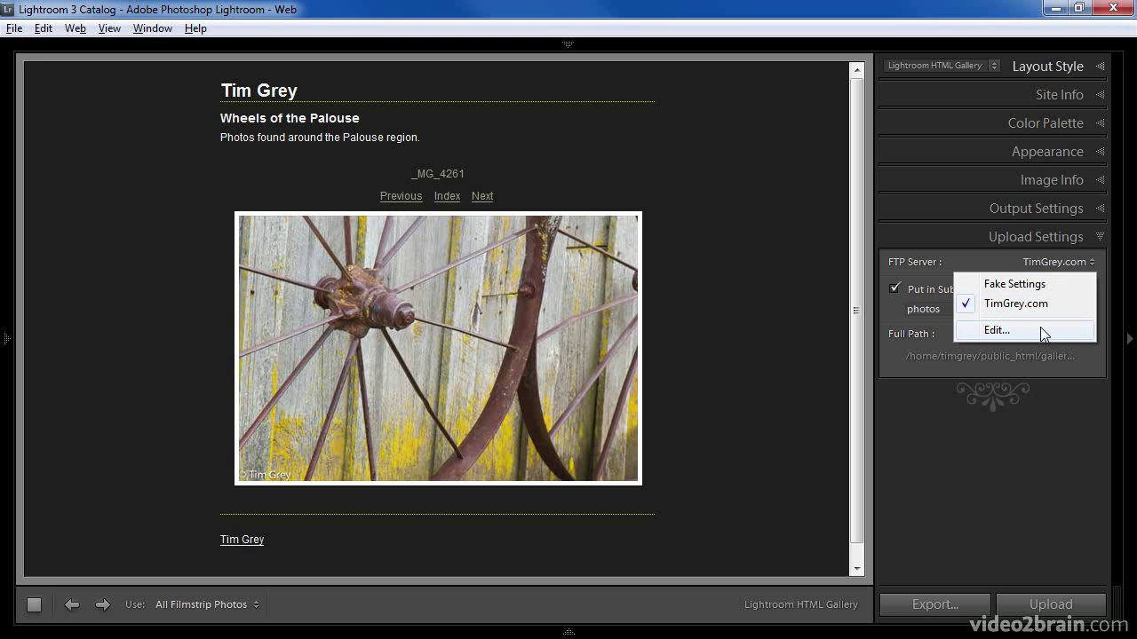
left_click(1039, 286)
left_click(1064, 261)
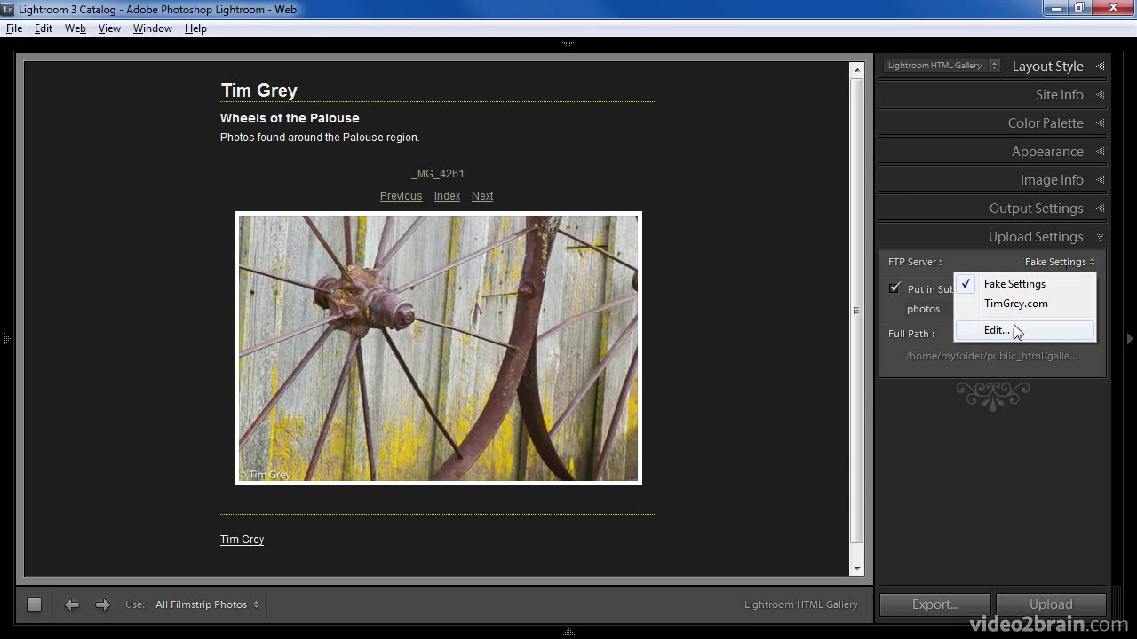
left_click(1017, 331)
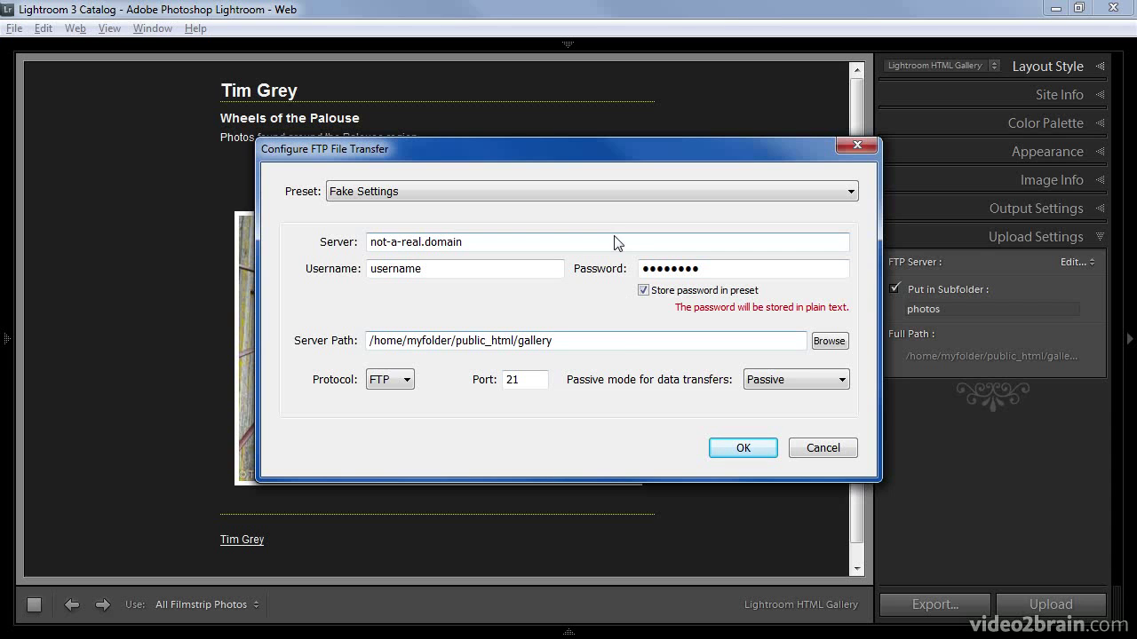
left_click(617, 193)
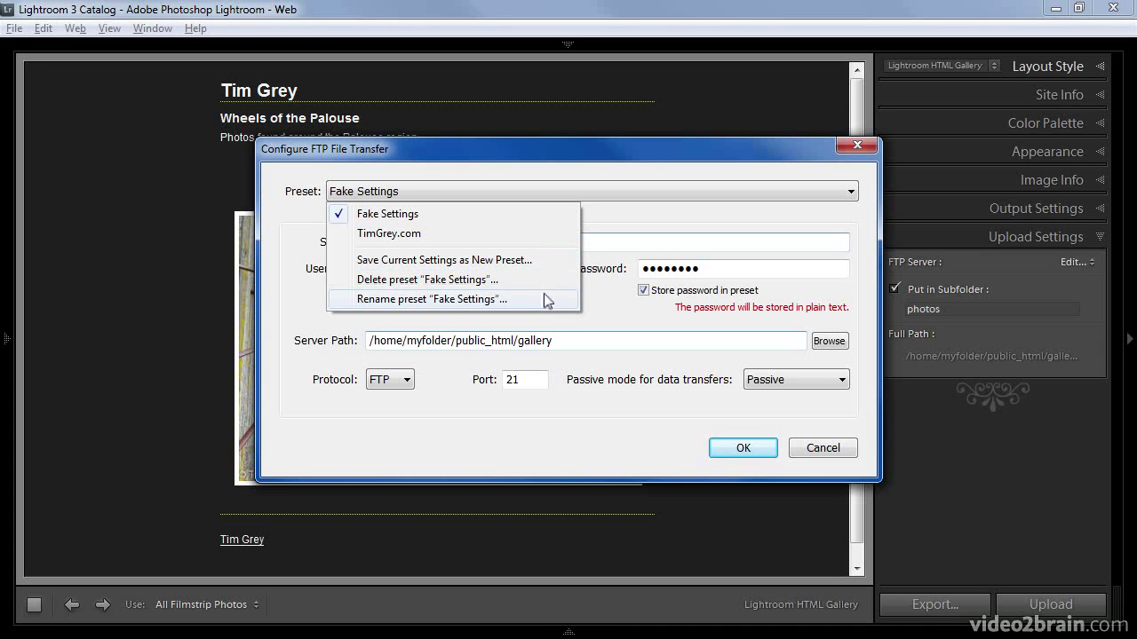
left_click(595, 453)
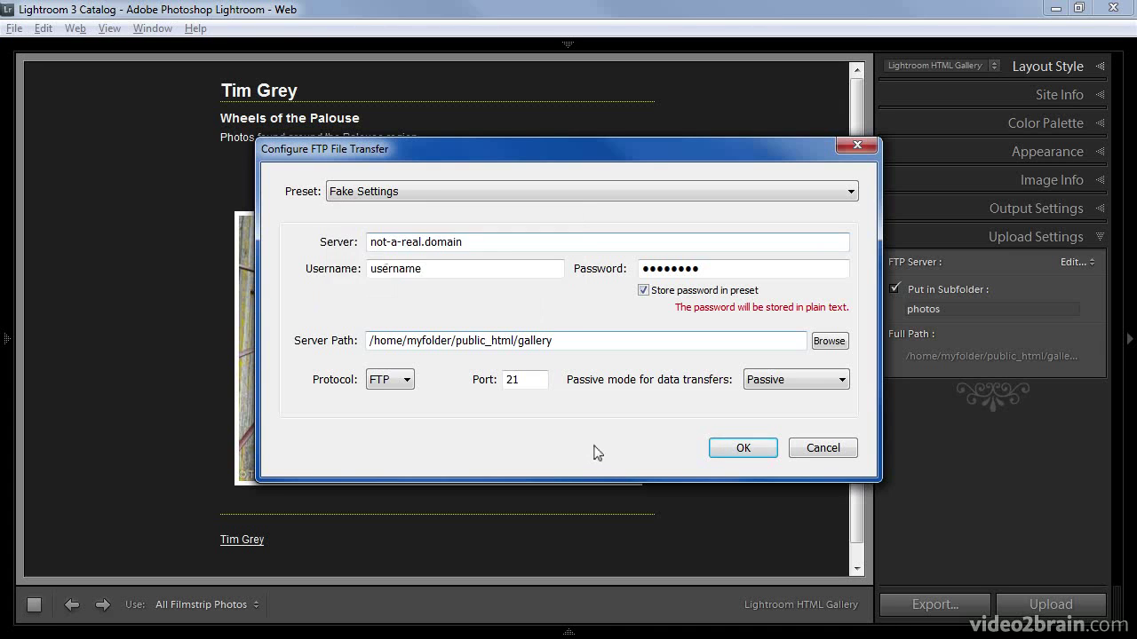
left_click(802, 446)
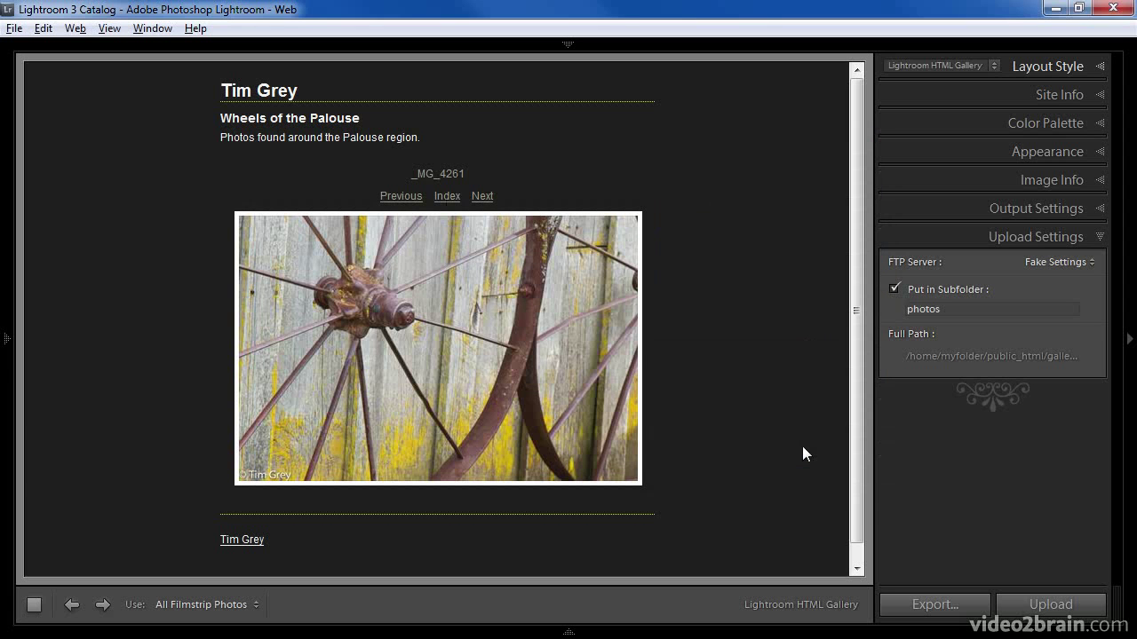
left_click(1066, 268)
- Upload to the TimGrey.com FTP server into subfolder 'wheels', then hide the panels
left_click(1032, 298)
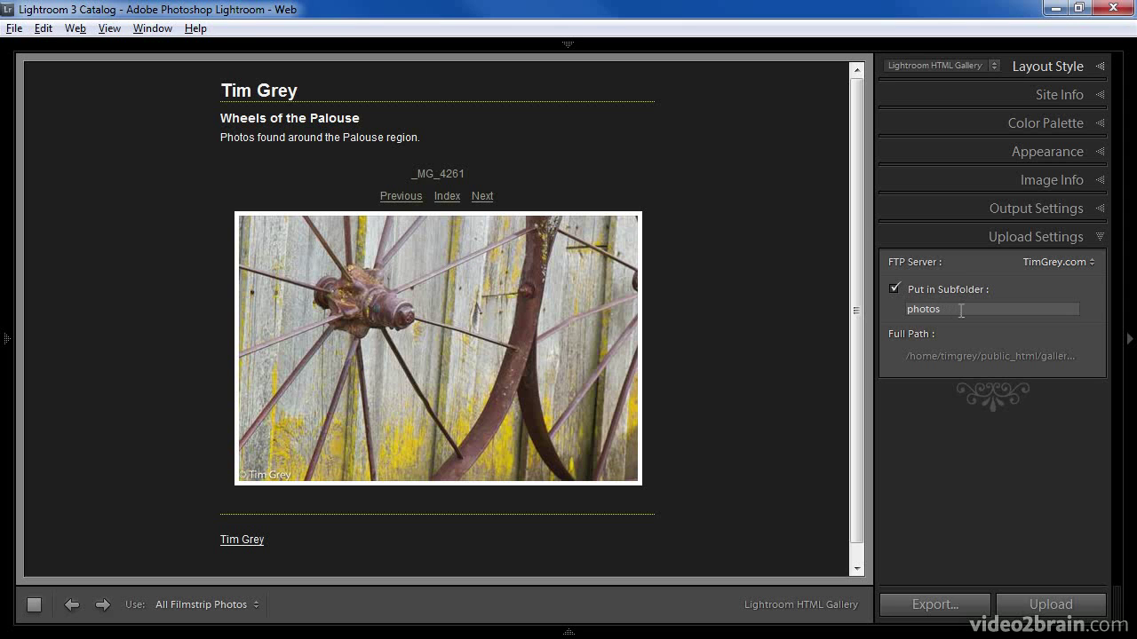
left_click(971, 309)
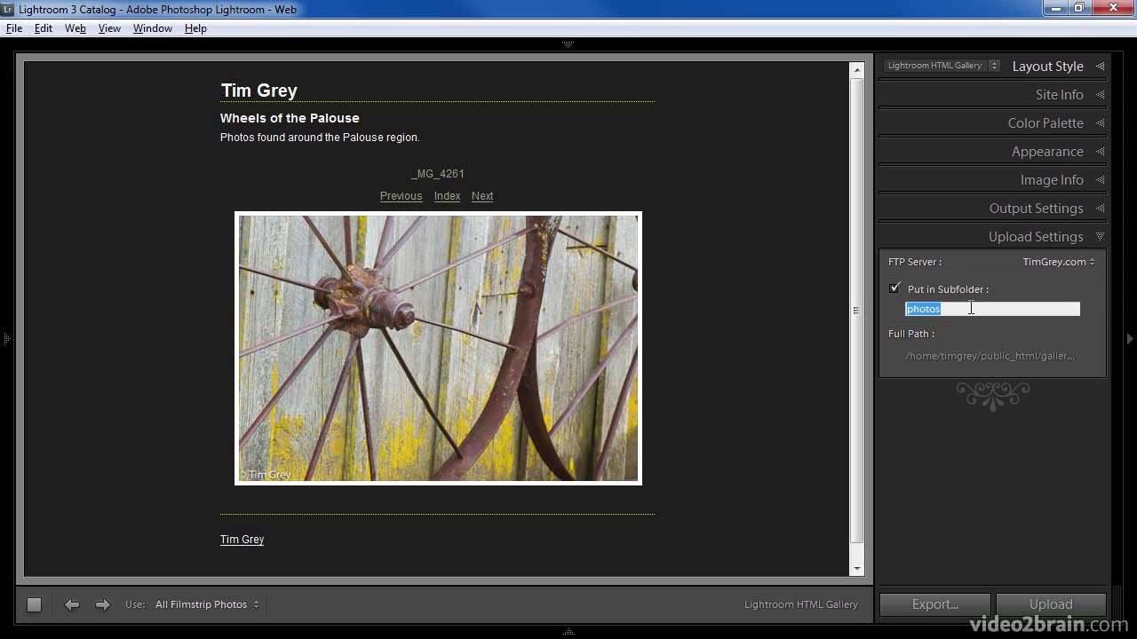
type("wheels")
left_click(977, 331)
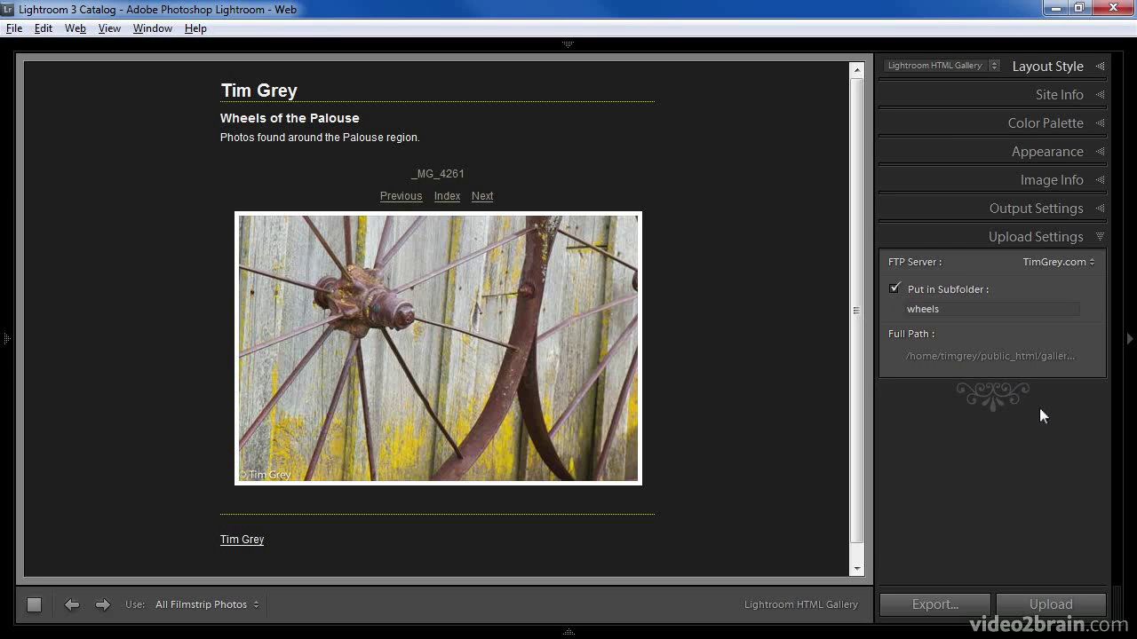
key("Tab")
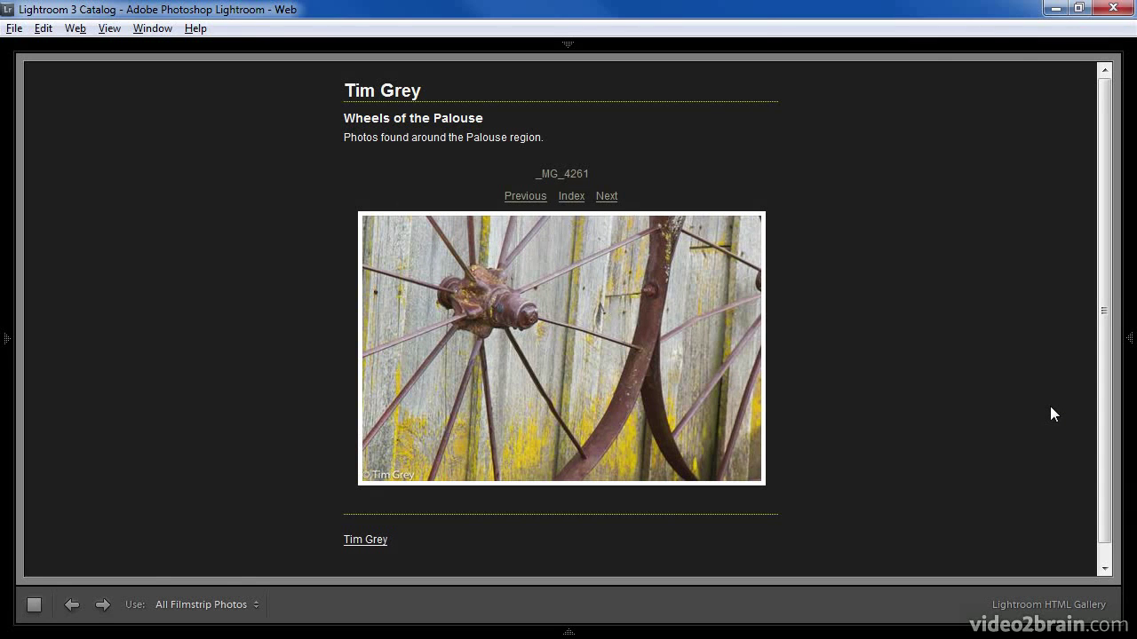
- Restore the panels and create a user template named 'Gray and Gold' from the current settings
key("shift+Tab")
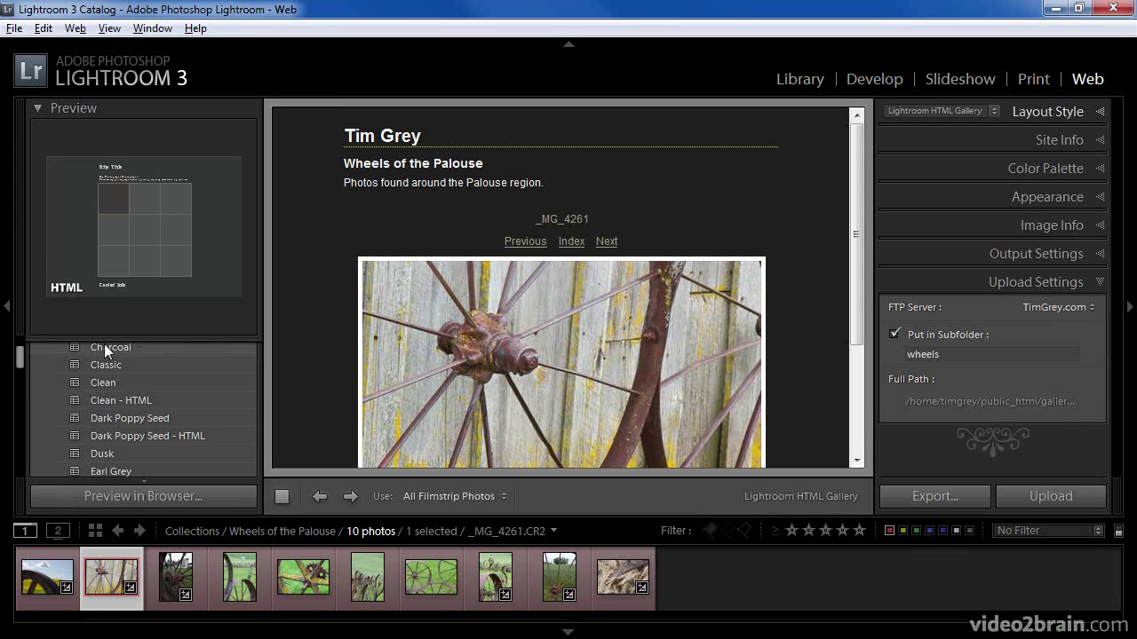
scroll(27, 356, "up", 2)
scroll(26, 351, "up", 1)
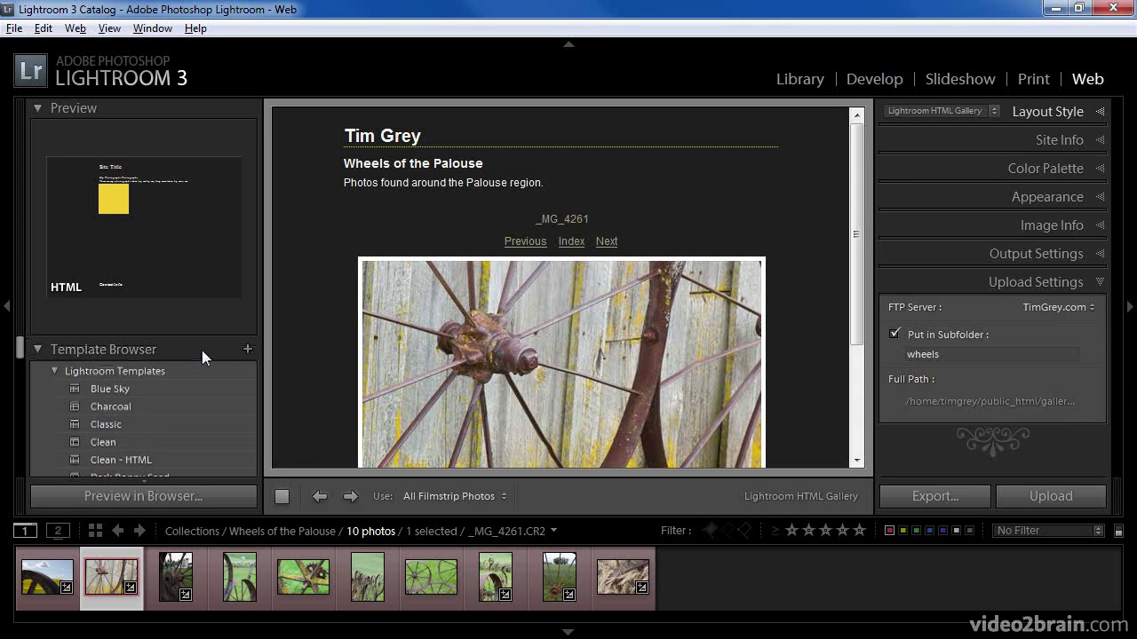
left_click(247, 349)
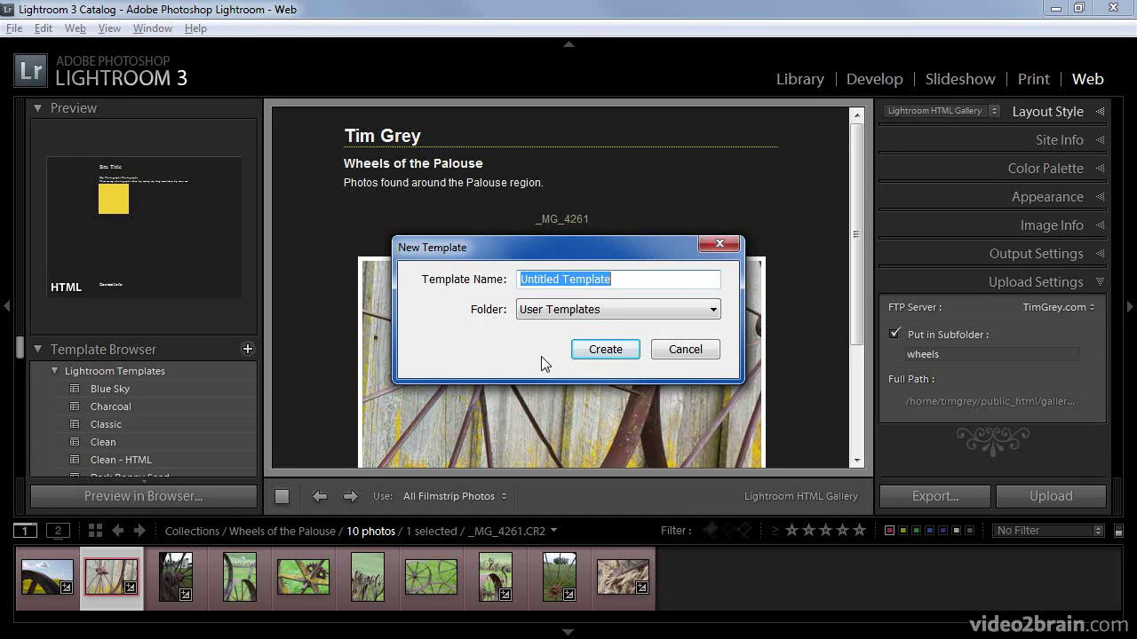
type("Gray and Gold")
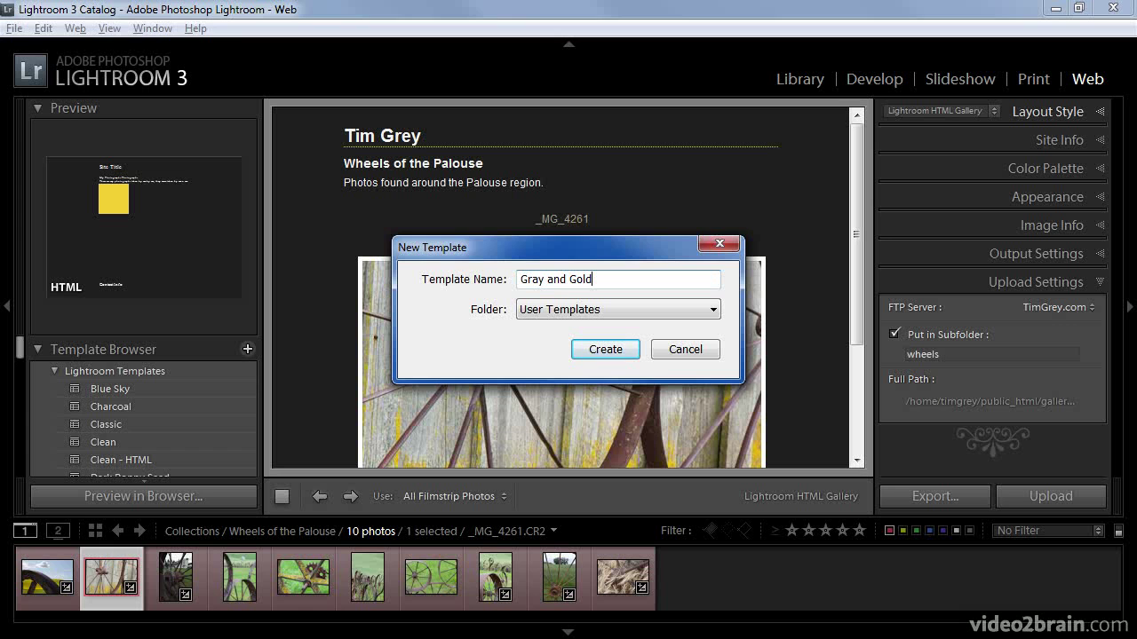
left_click(605, 350)
left_click_drag(21, 341, 26, 447)
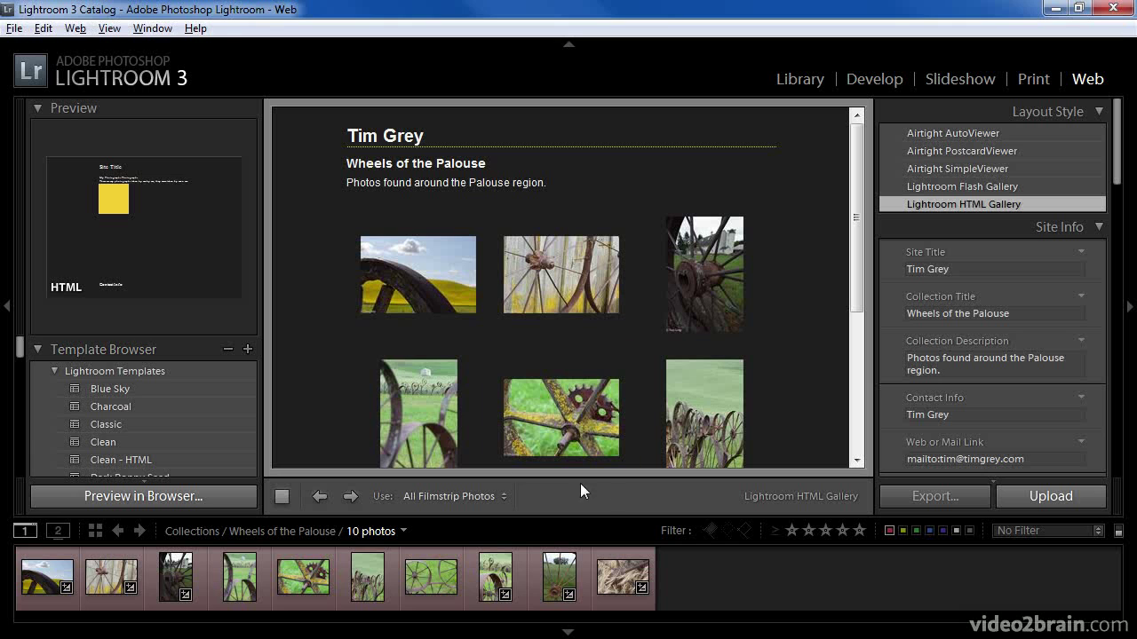
left_click_drag(19, 349, 21, 368)
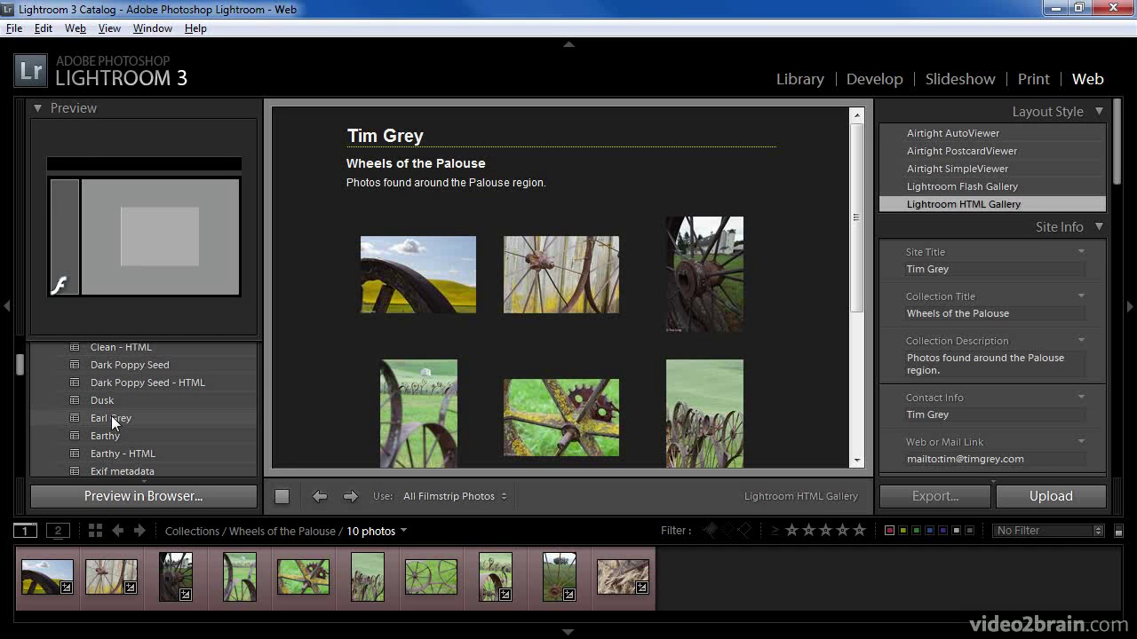
- Preview the Earl Grey template with the fifth photo enlarged, then switch to Airtight AutoViewer
left_click(111, 416)
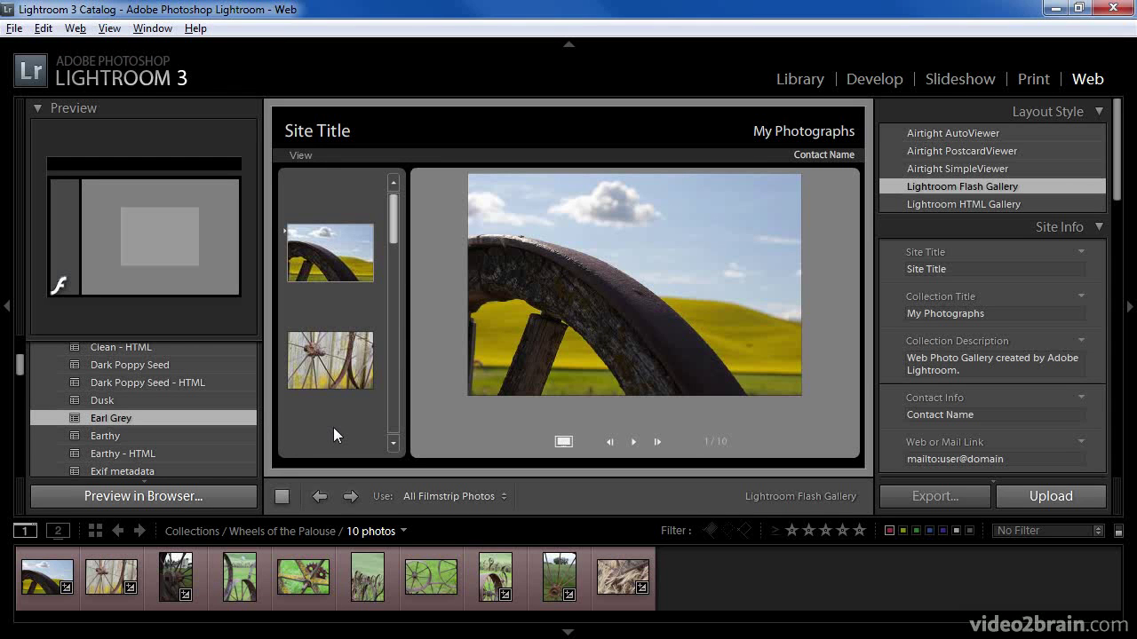
left_click_drag(396, 231, 388, 317)
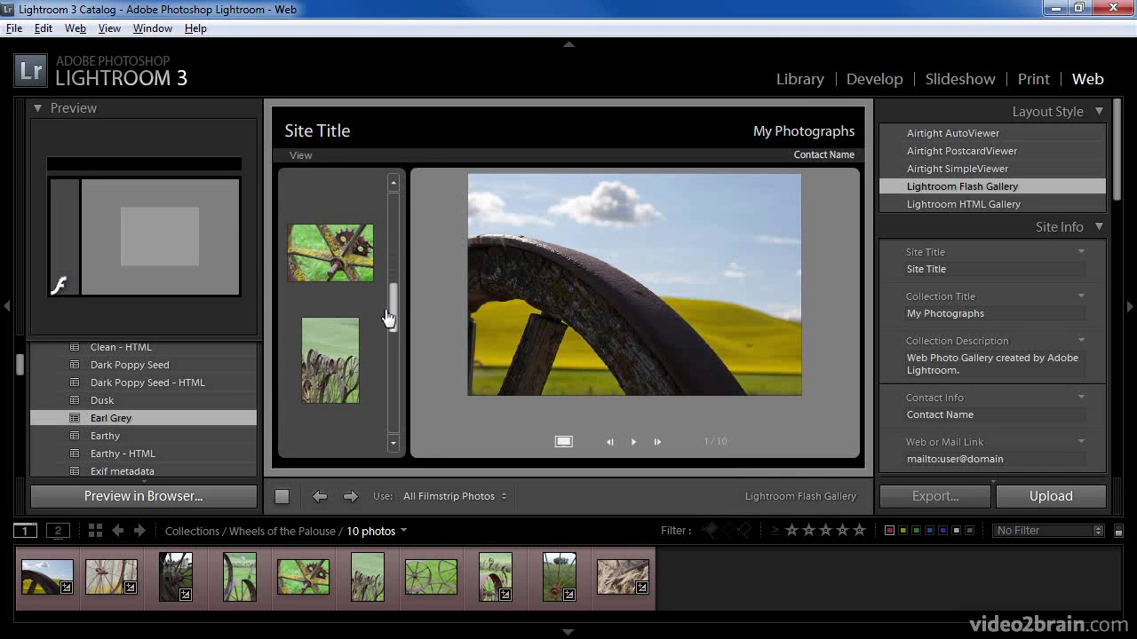
left_click(347, 269)
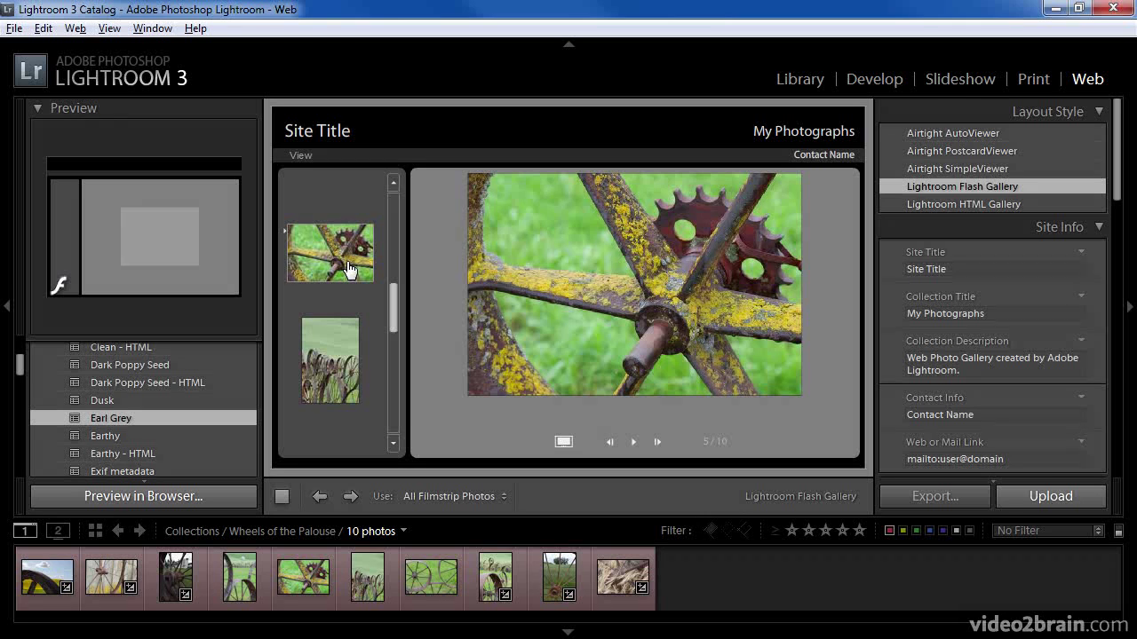
left_click(1009, 132)
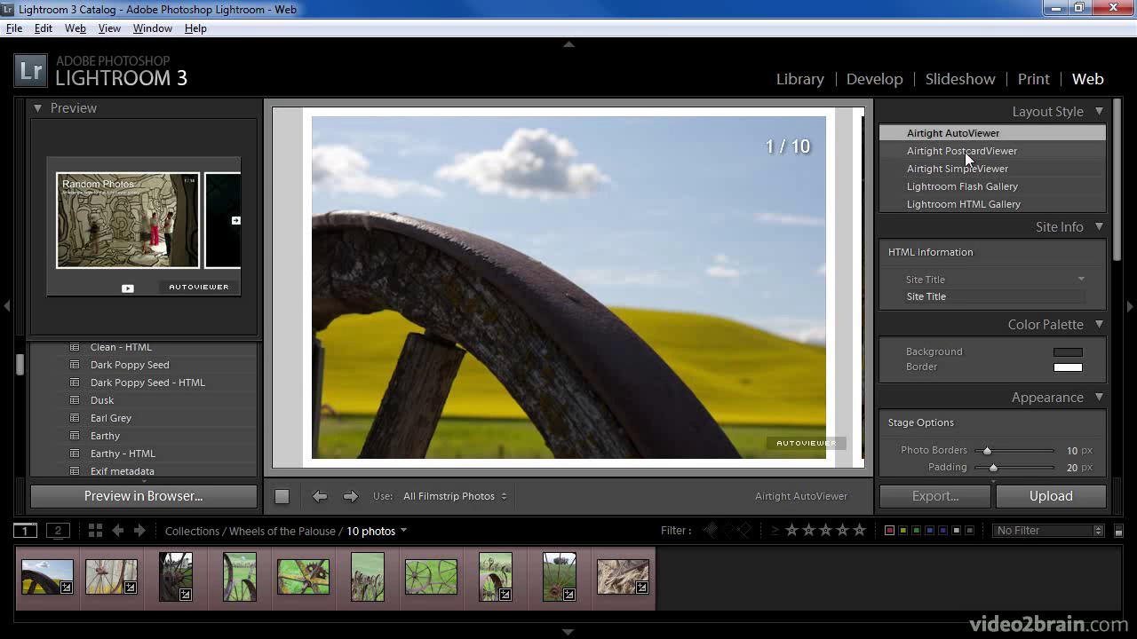
- Page the AutoViewer preview to photo 5 of 10, then switch to Airtight PostcardViewer
mouse_move(824, 241)
left_click(838, 287)
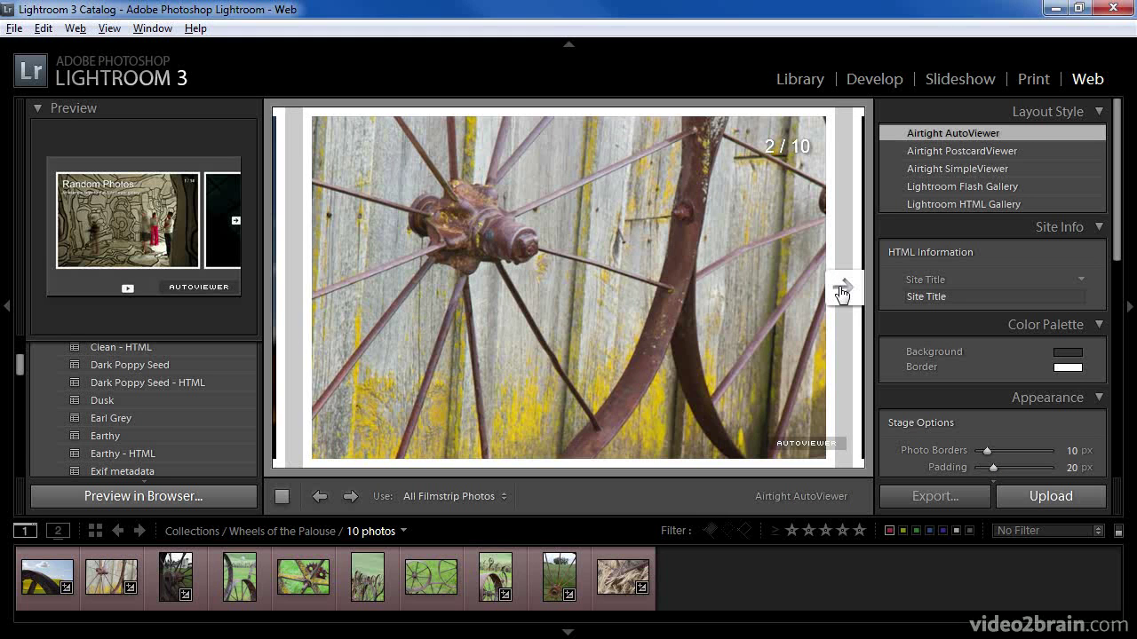
left_click(840, 289)
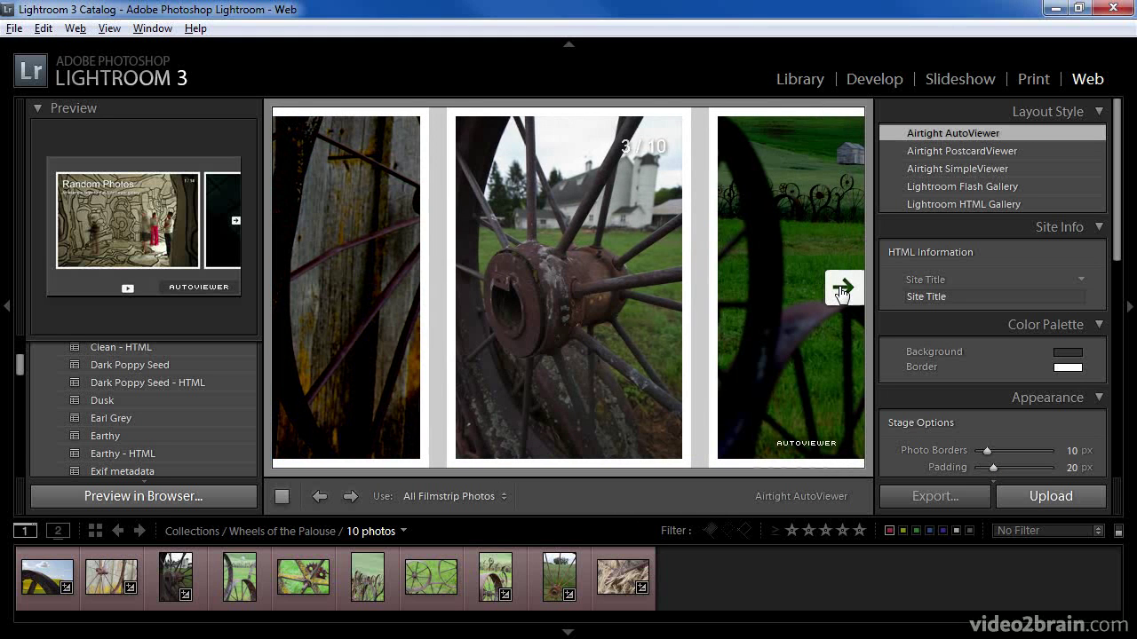
left_click(840, 290)
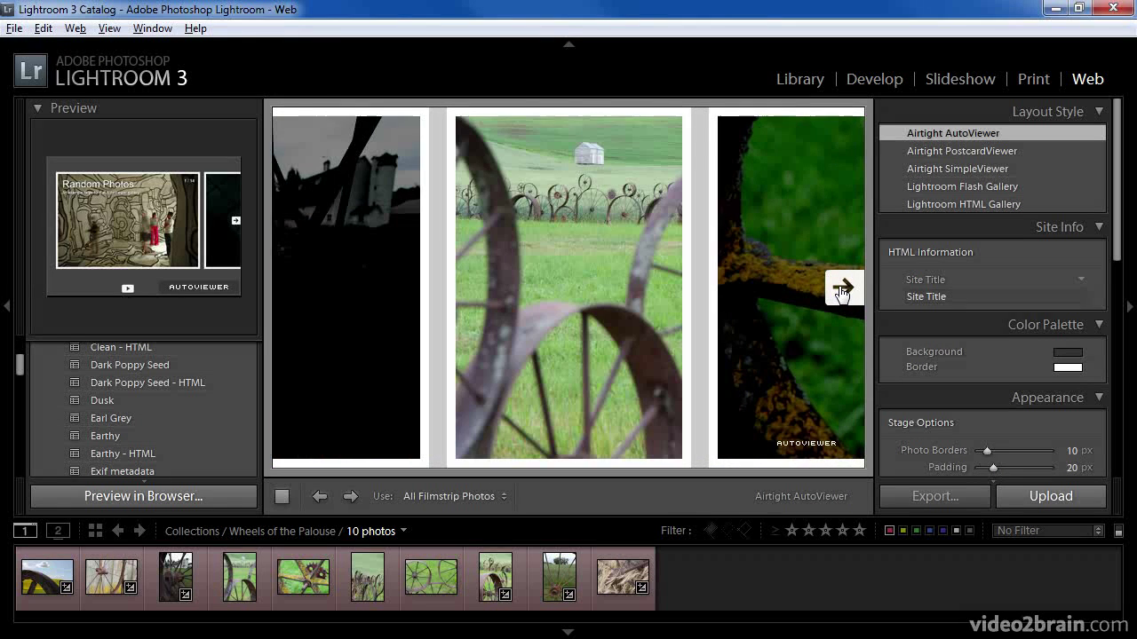
left_click(840, 290)
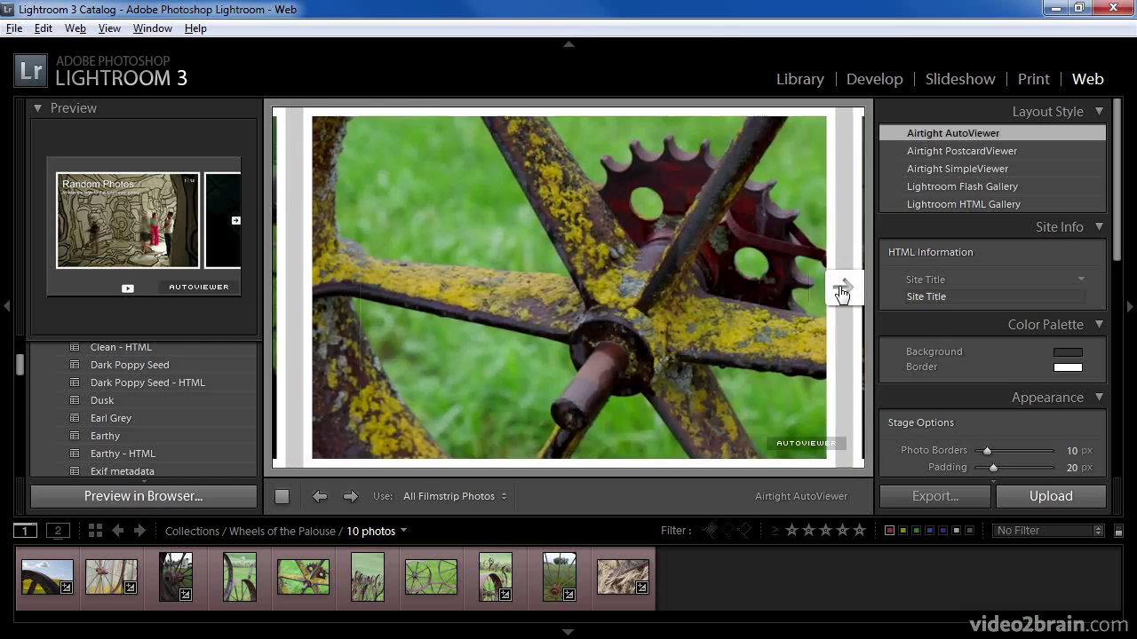
left_click(931, 153)
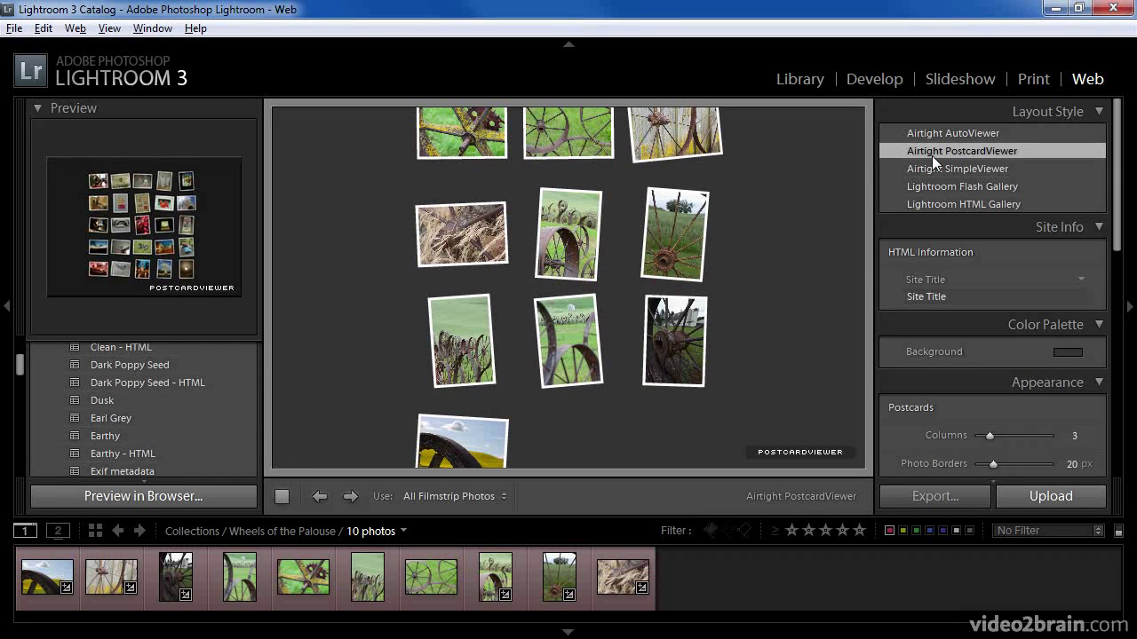
- Enlarge and shrink a wheel postcard twice, then switch to Airtight SimpleViewer
left_click(672, 235)
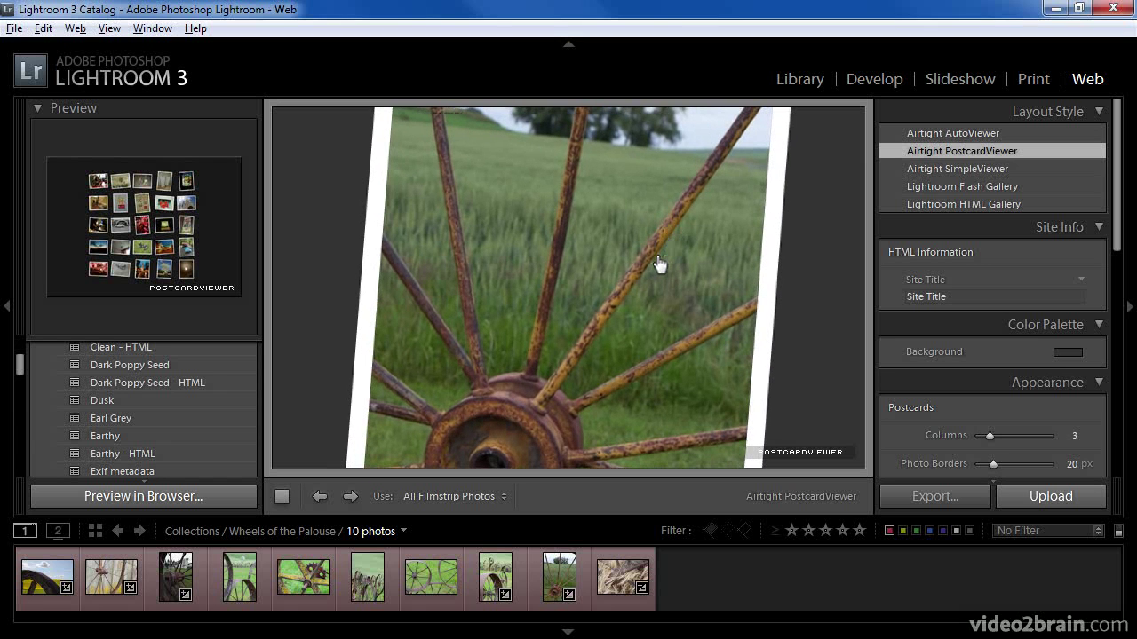
left_click(659, 264)
left_click(659, 264)
left_click(659, 263)
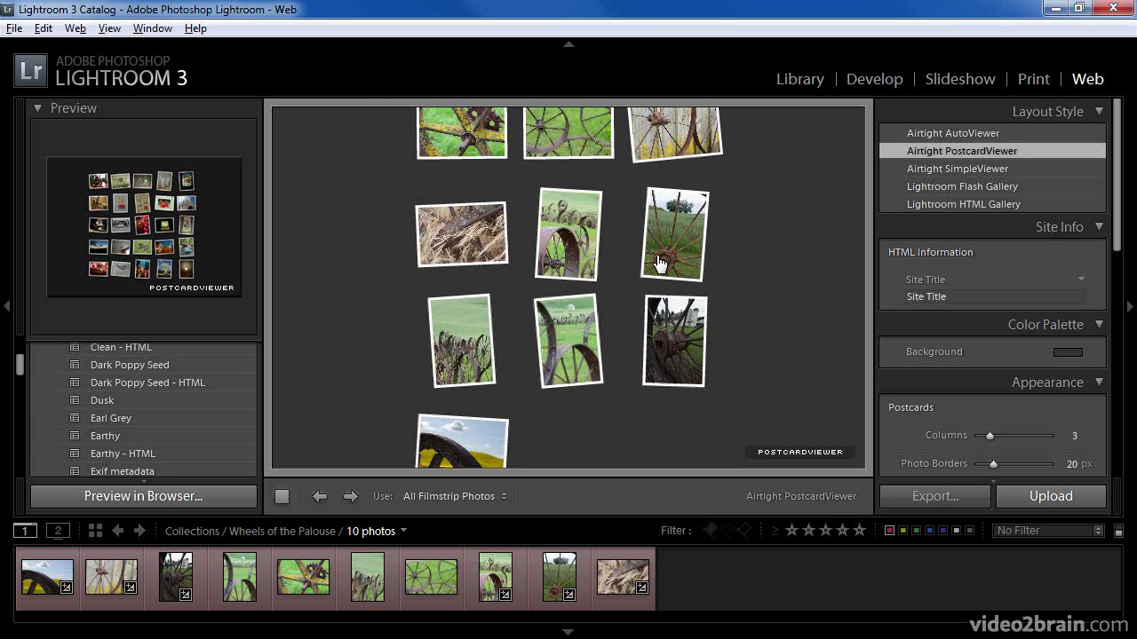
left_click(921, 168)
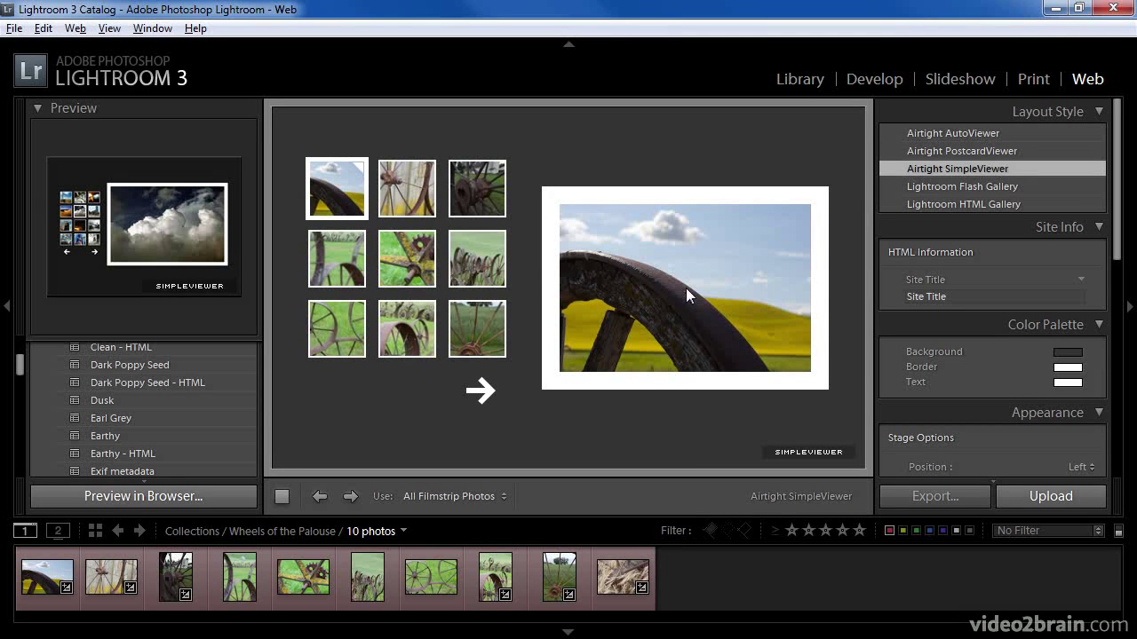
- Enlarge the fifth, then the sixth portrait wheel-fence photo in the SimpleViewer preview
left_click(407, 259)
left_click(480, 270)
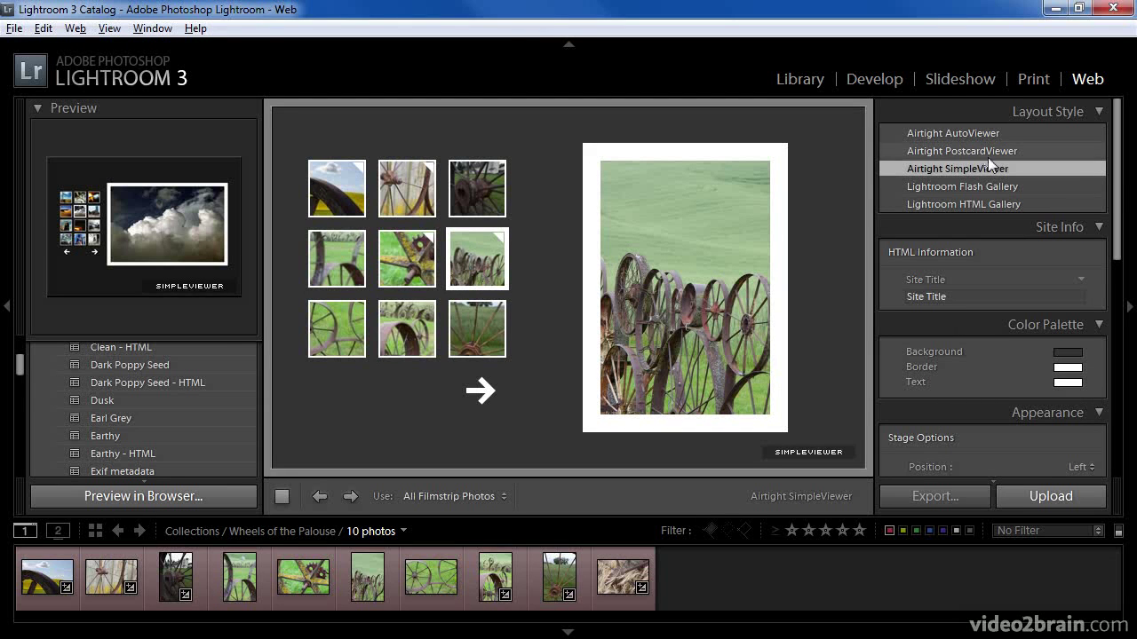
left_click_drag(1118, 177, 1112, 182)
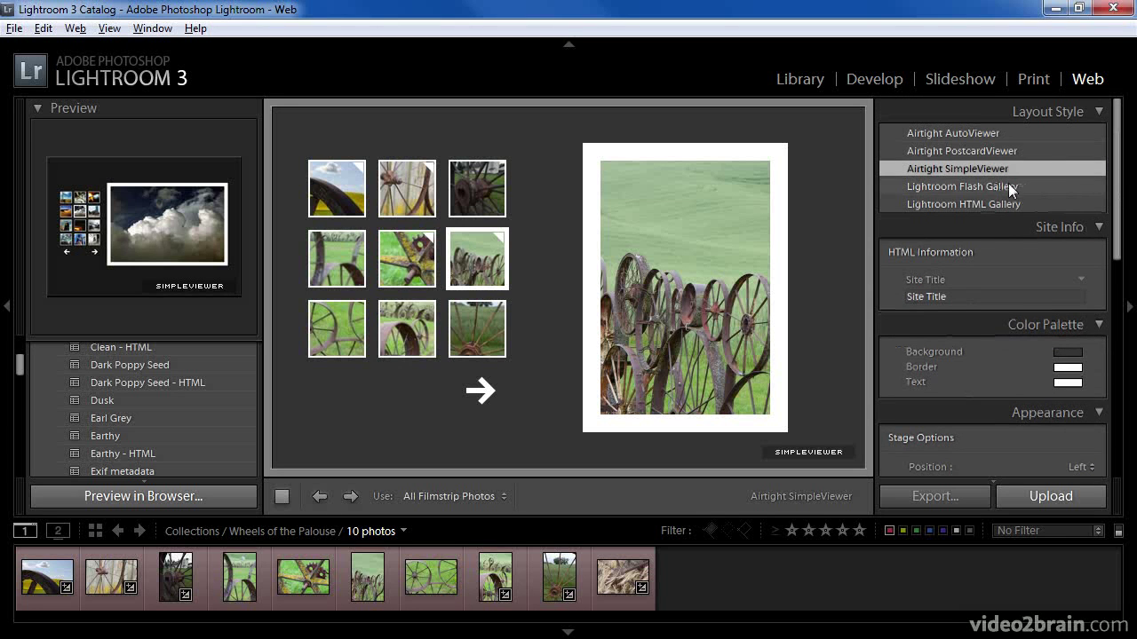
- Try the Lightroom Flash Gallery layout, review its panels, then return to Airtight AutoViewer
left_click(1008, 186)
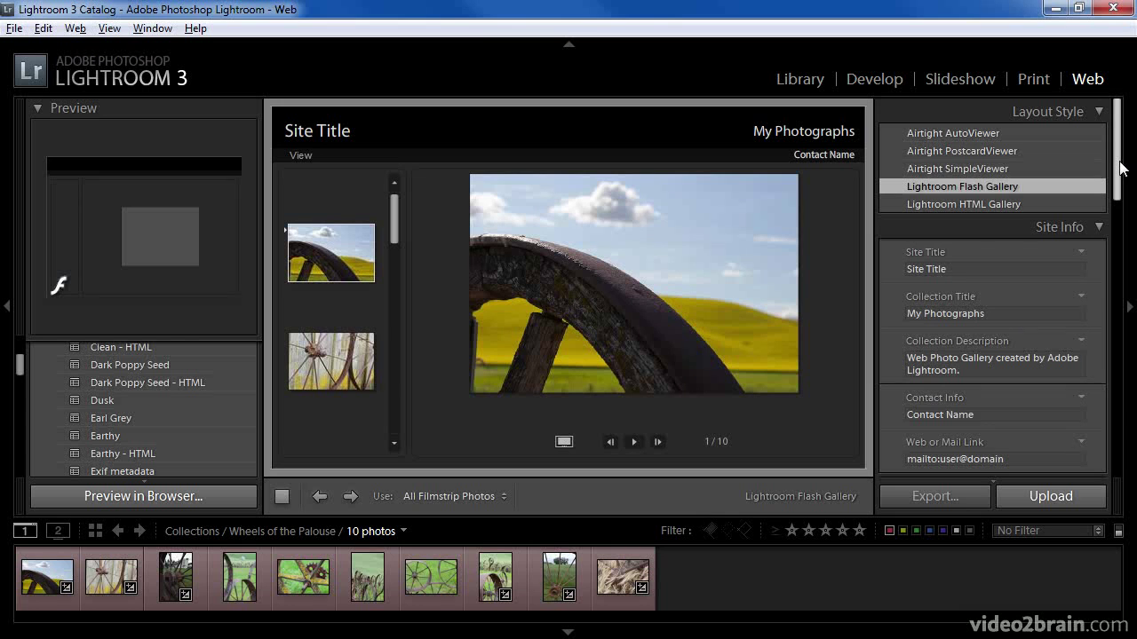
left_click_drag(1122, 167, 1121, 244)
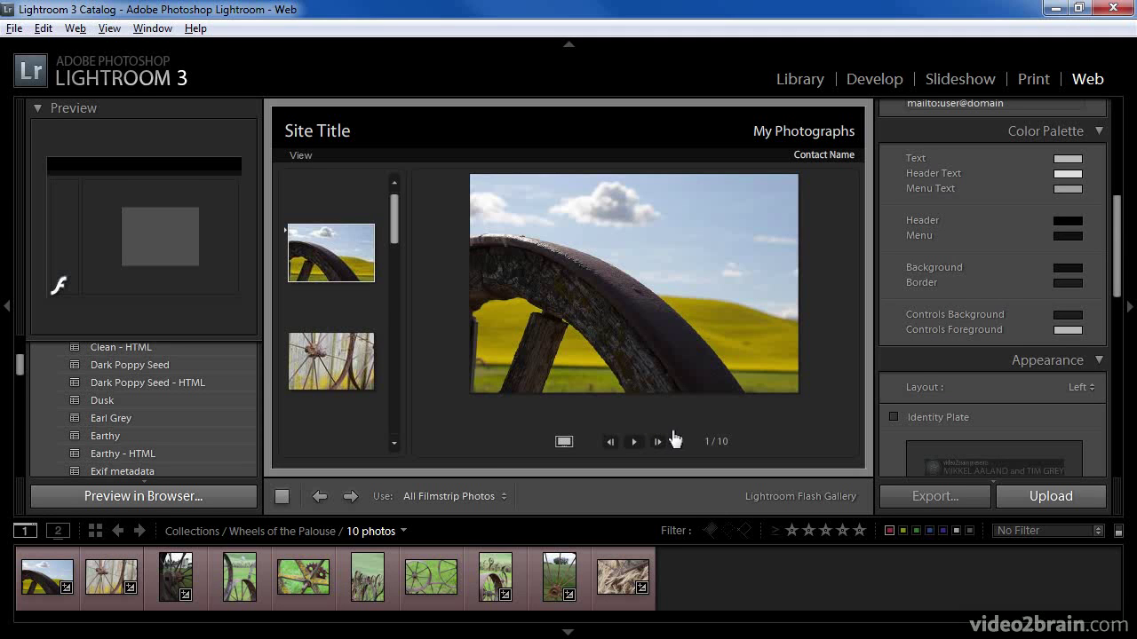
left_click_drag(1116, 263, 1117, 167)
left_click(996, 131)
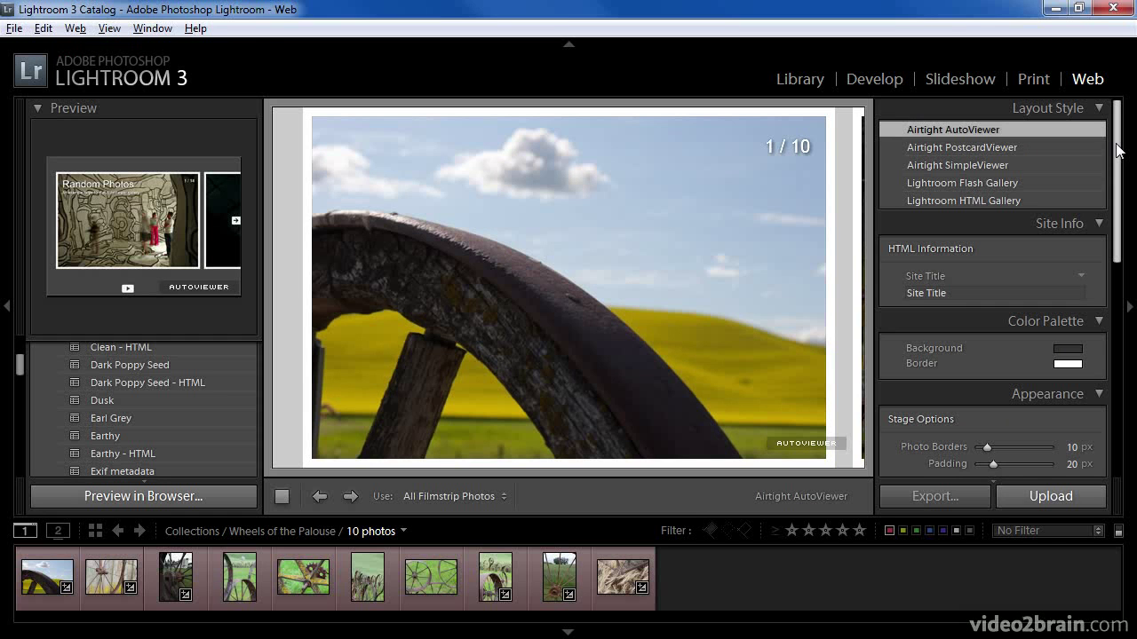
- Reduce the AutoViewer photo padding from 20 px to 4 px, then switch to Airtight PostcardViewer
left_click_drag(1118, 151, 1118, 271)
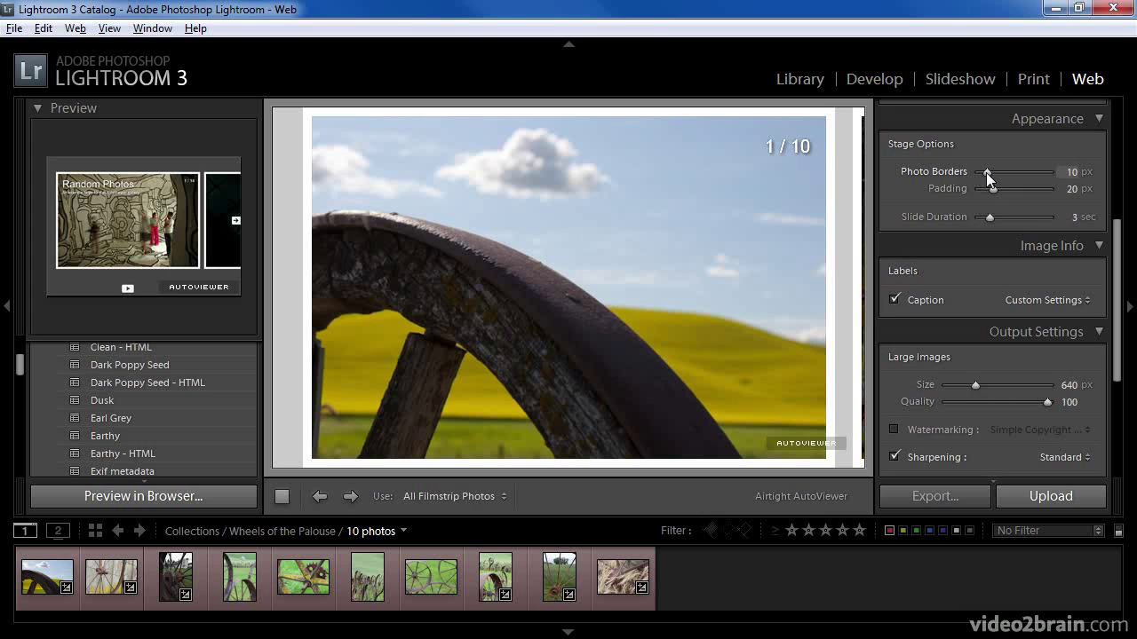
left_click_drag(992, 189, 982, 188)
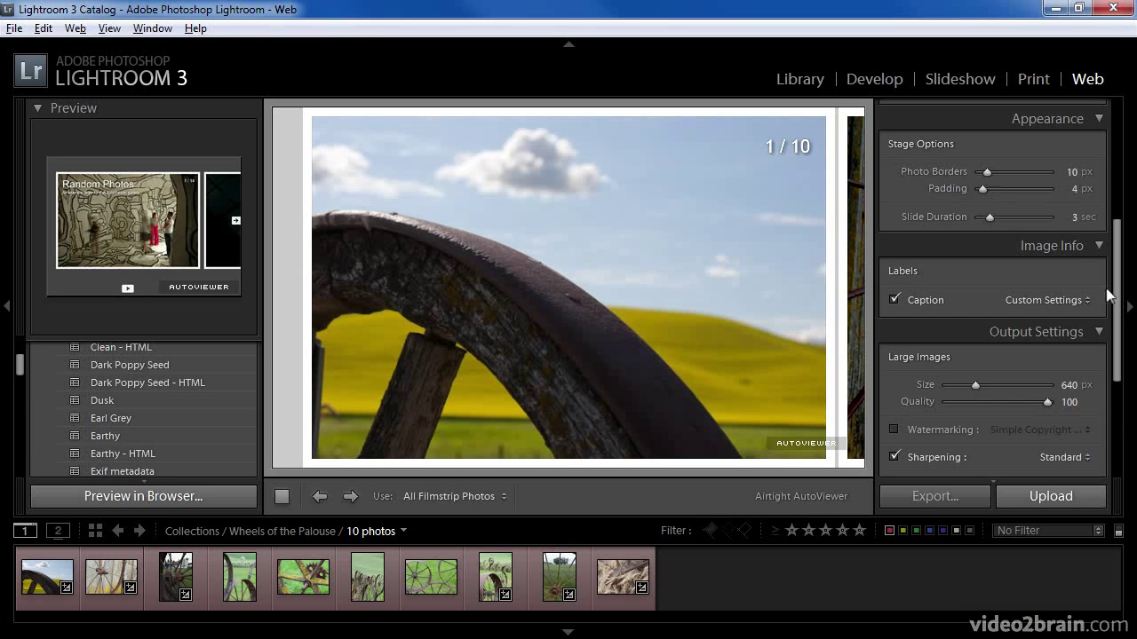
left_click_drag(1117, 306, 1130, 158)
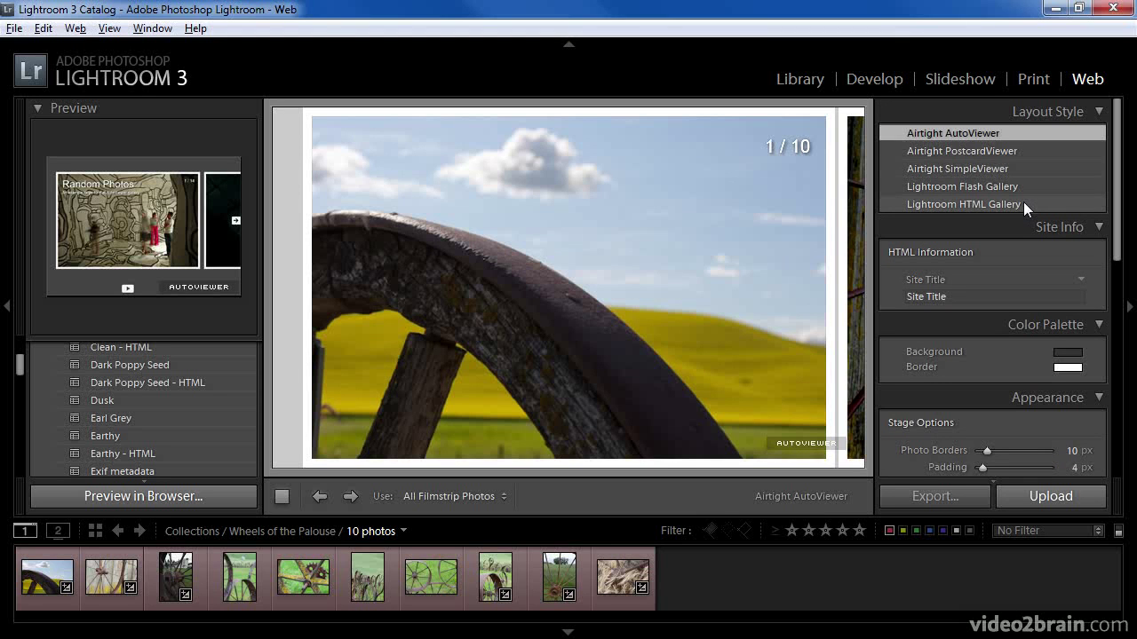
left_click(1000, 151)
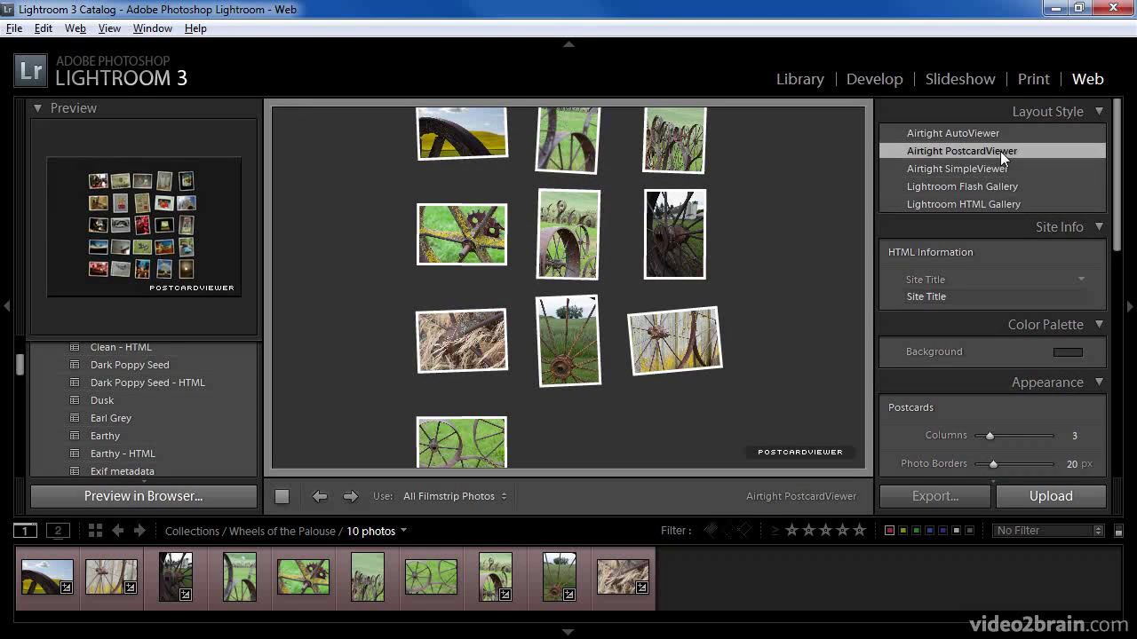
- Arrange the Airtight PostcardViewer postcards in 5 columns
left_click_drag(991, 436, 993, 436)
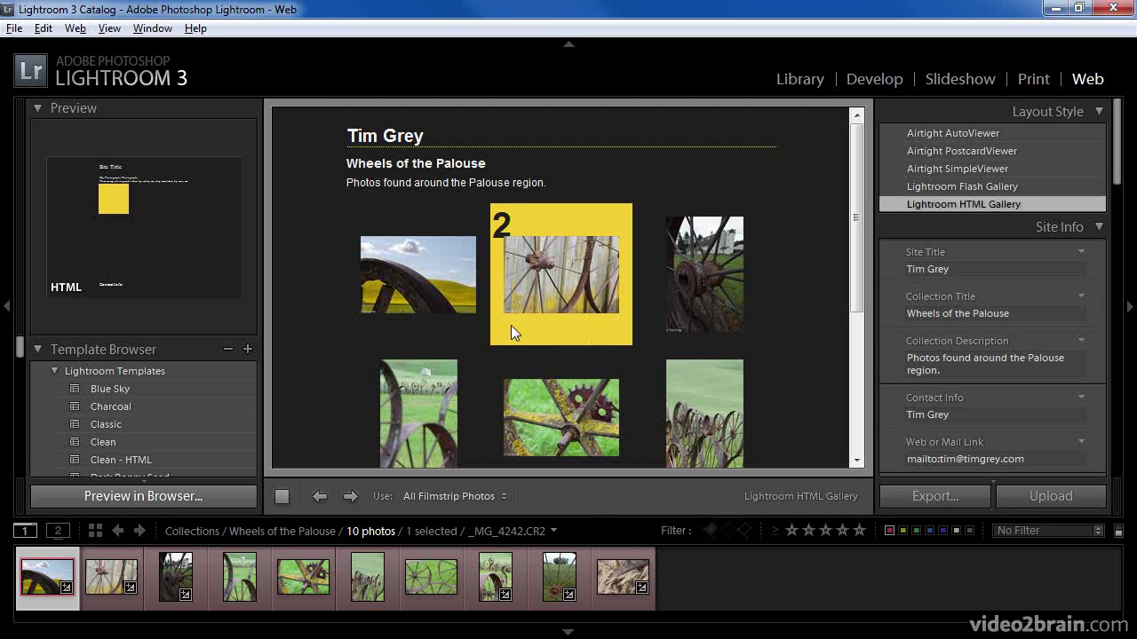
left_click(546, 411)
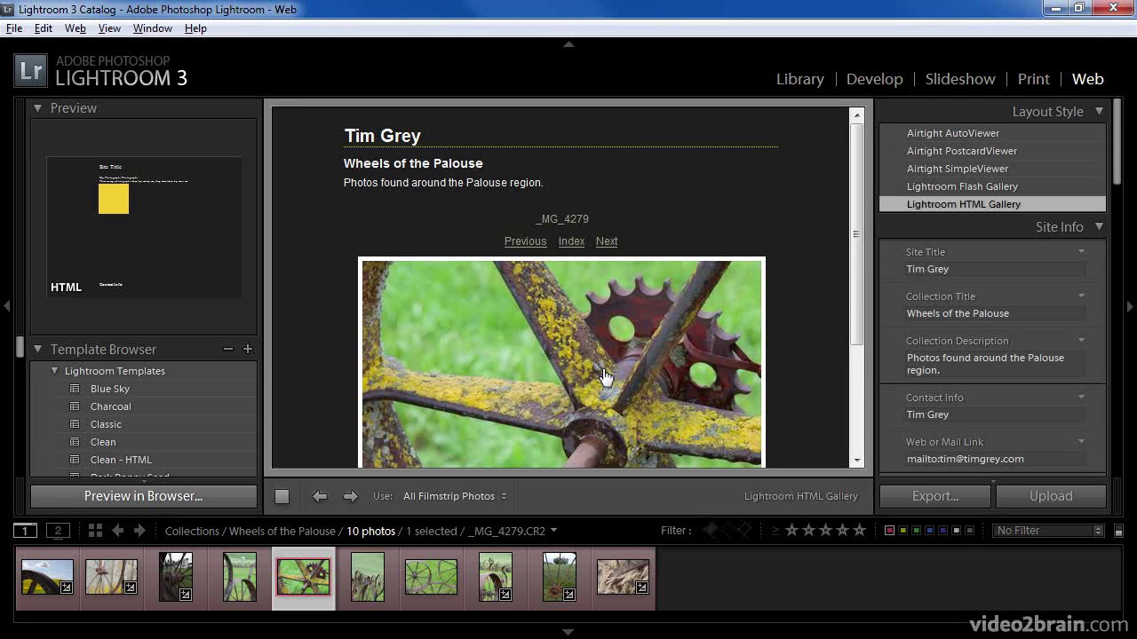
left_click(575, 282)
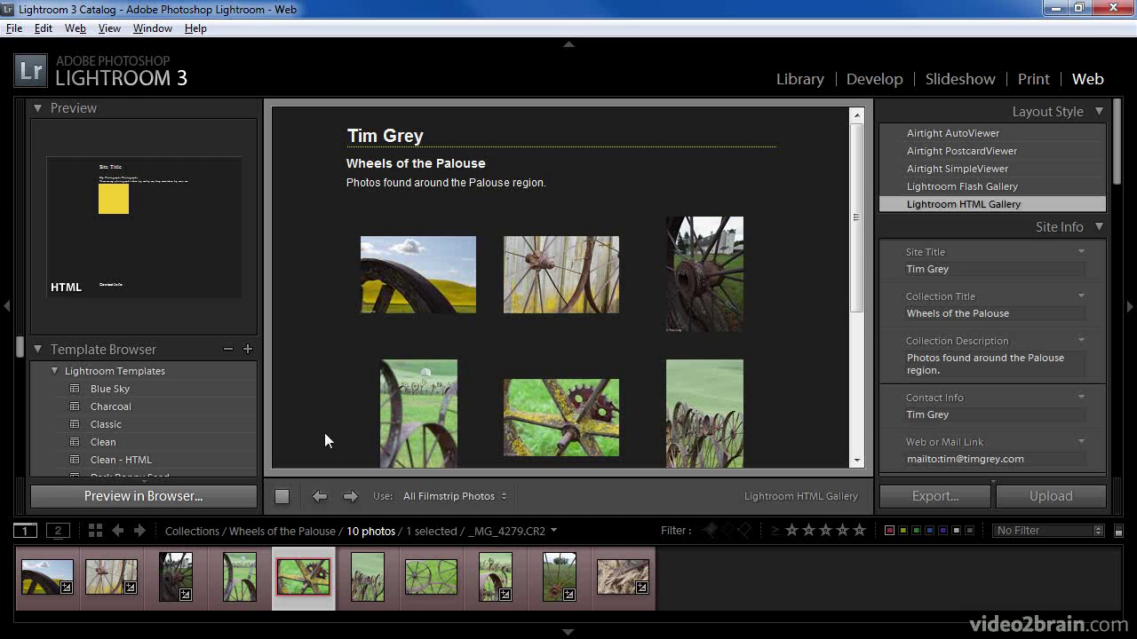
left_click(230, 495)
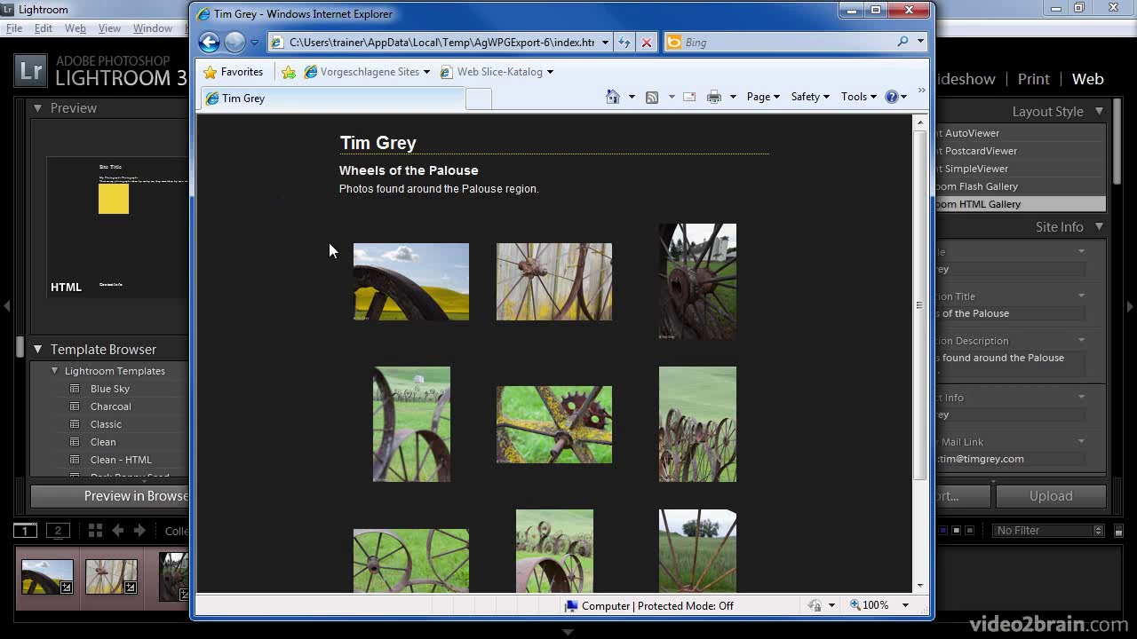
left_click(390, 288)
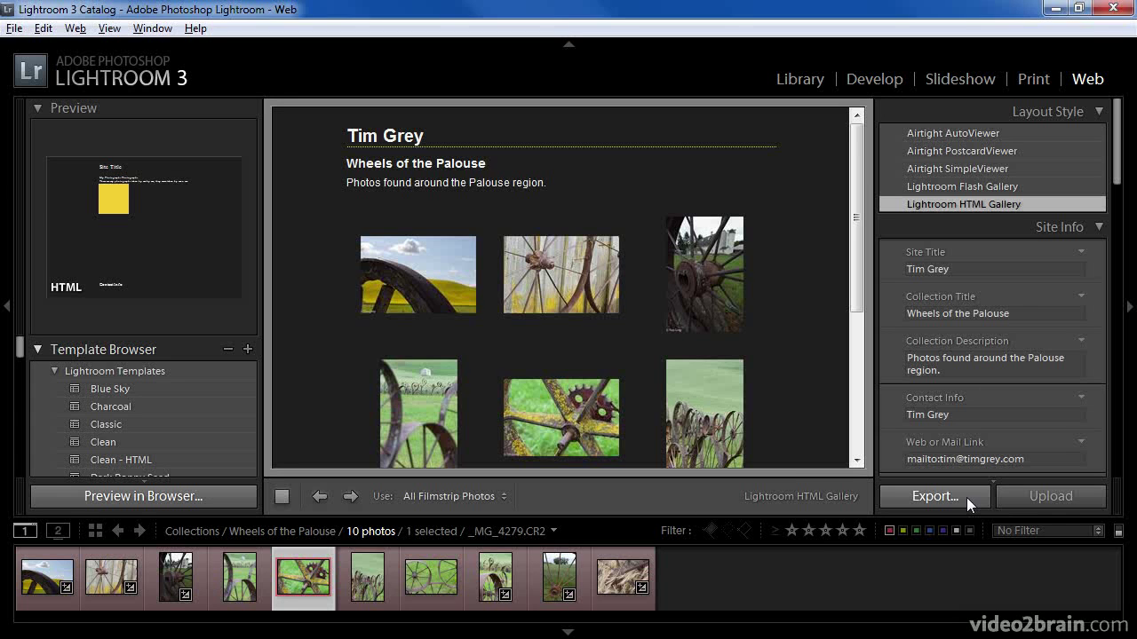
- Export the web gallery to a folder named 'wheels'
left_click(966, 497)
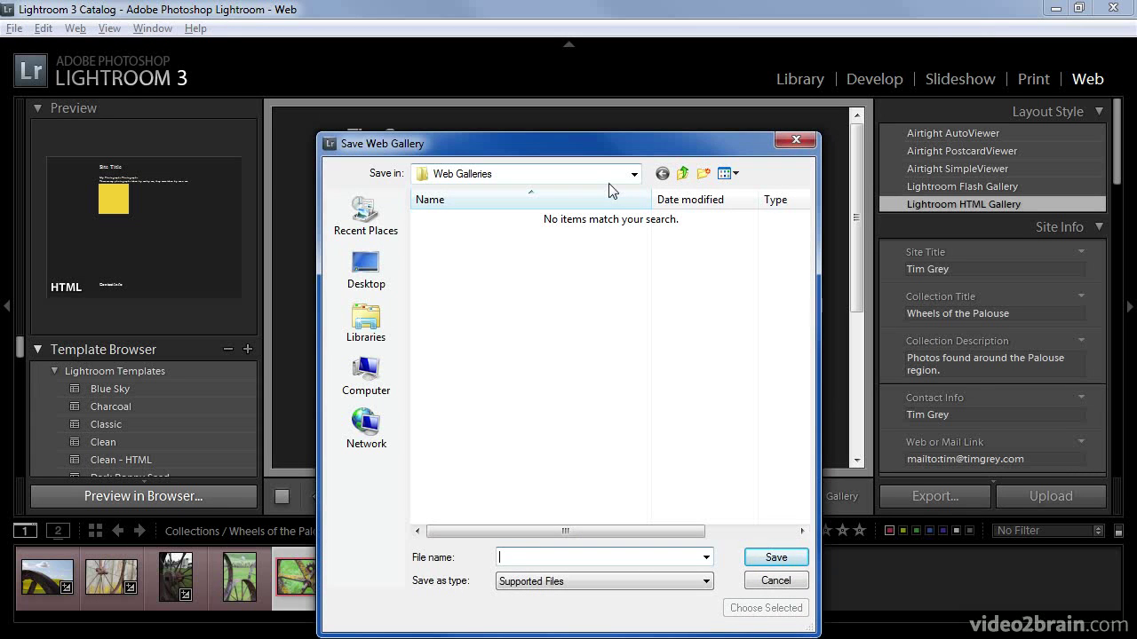
type("wheels")
left_click(777, 557)
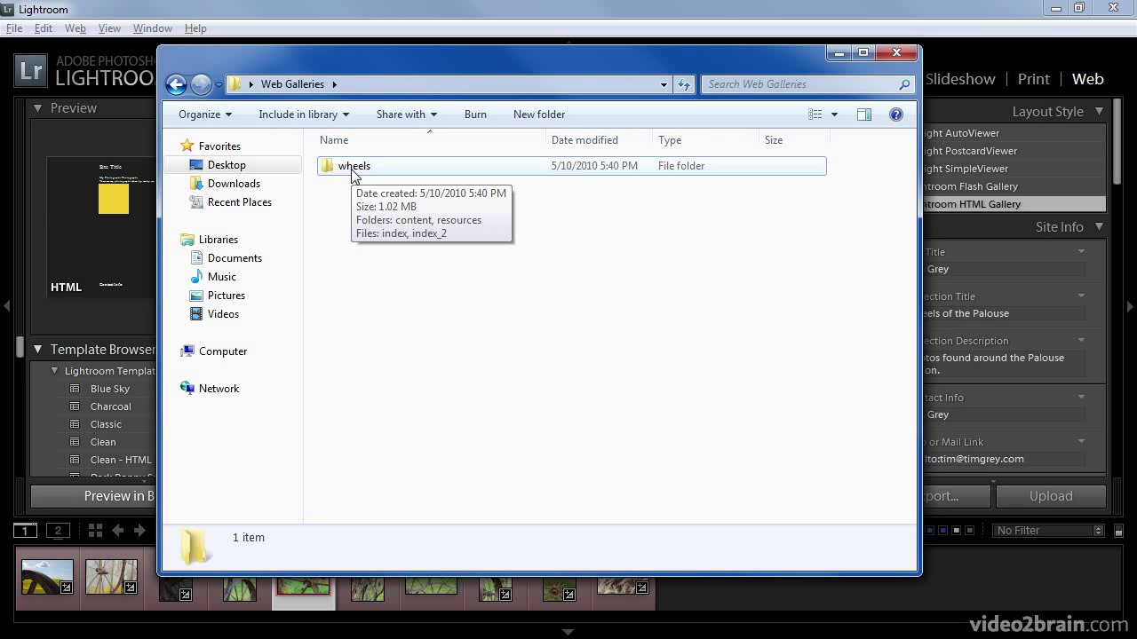
double_click(353, 172)
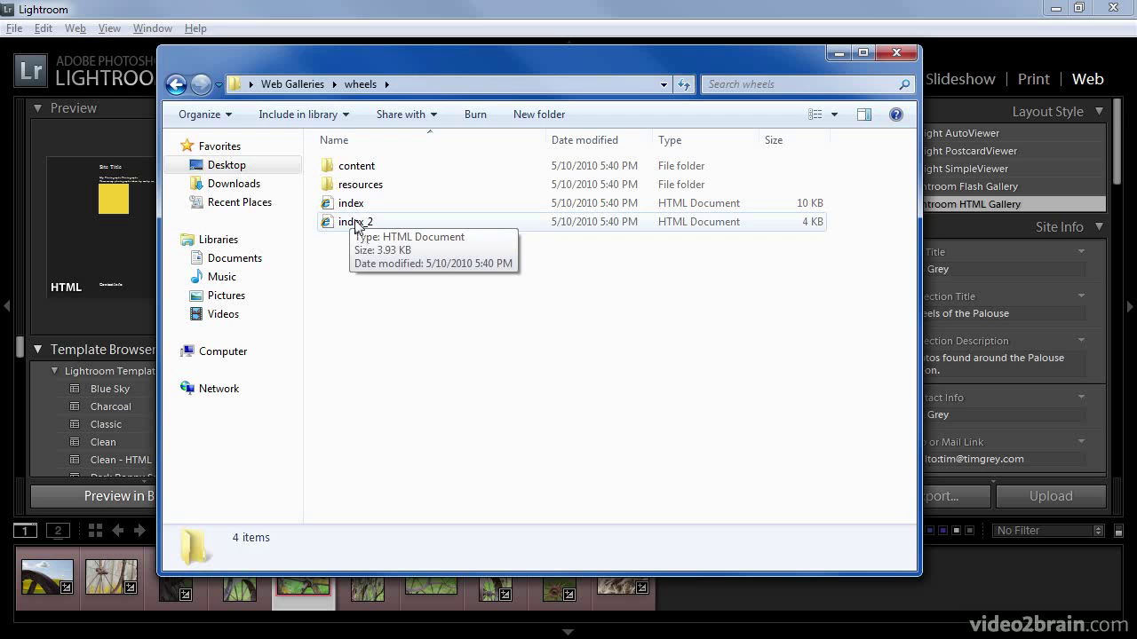
double_click(356, 170)
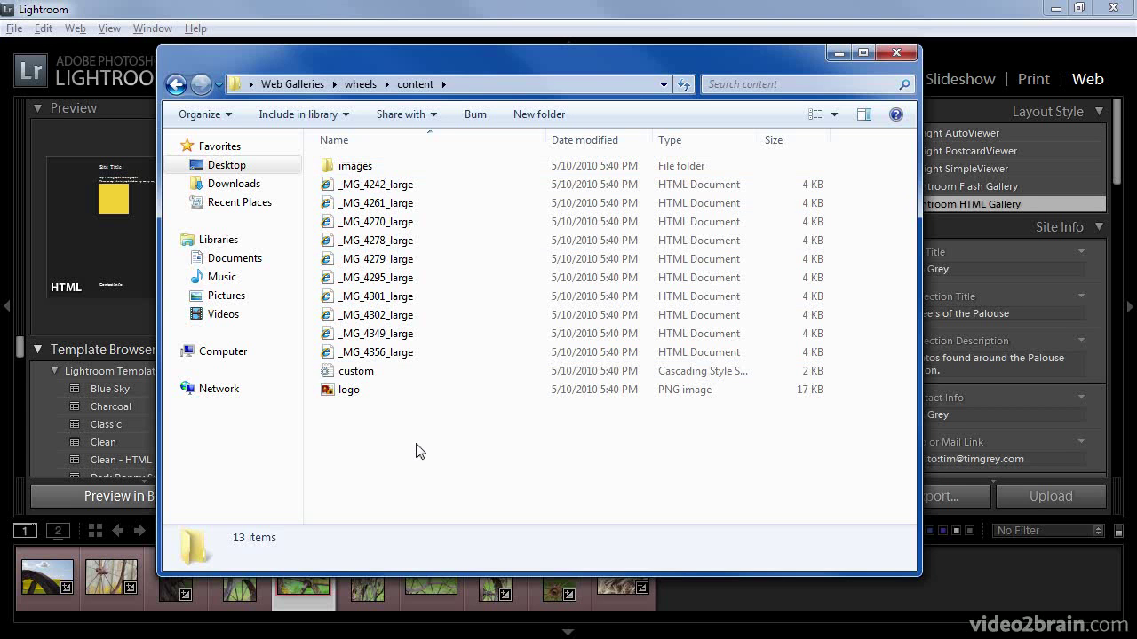
key("alt+F4")
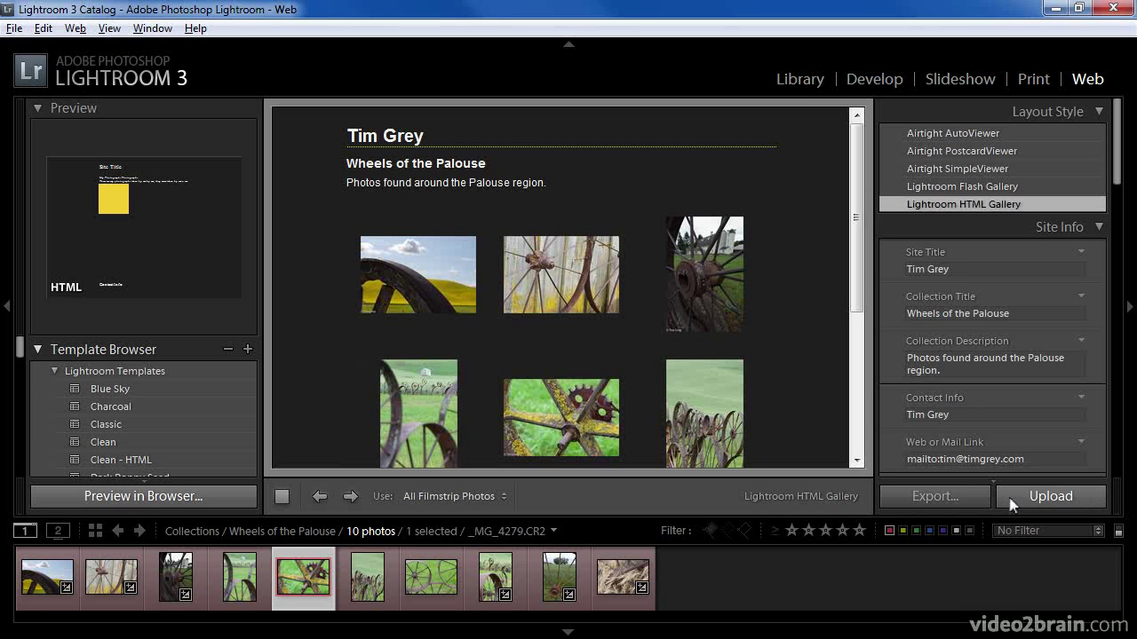
- Put the gallery in the 'wheels' upload subfolder and upload it to the FTP server
left_click_drag(1123, 155, 1109, 450)
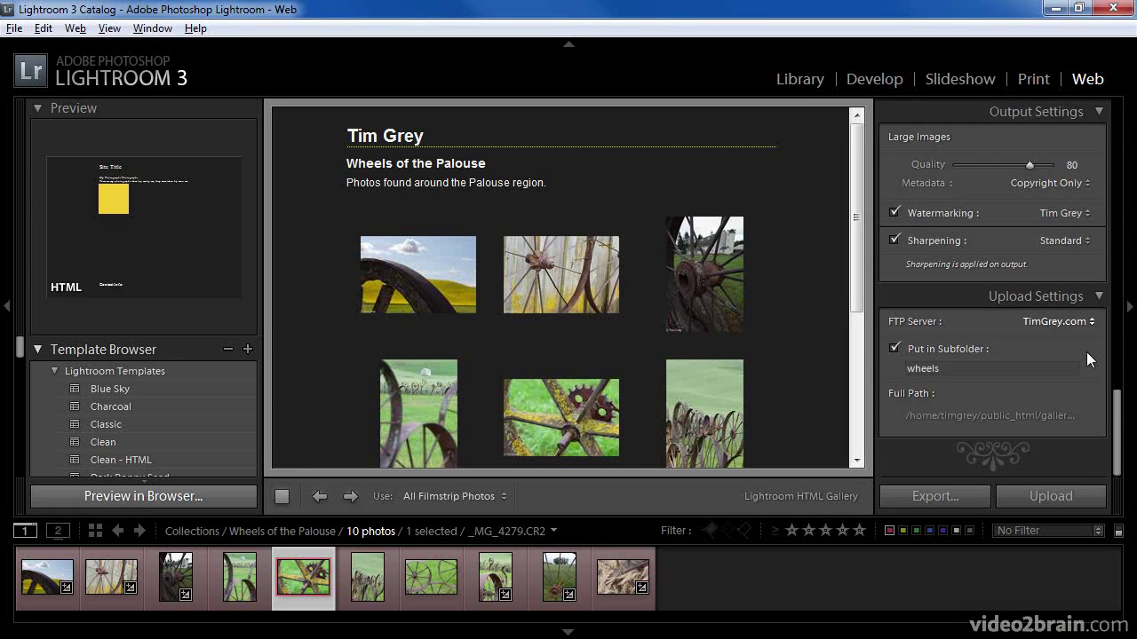
left_click(963, 368)
left_click(1019, 499)
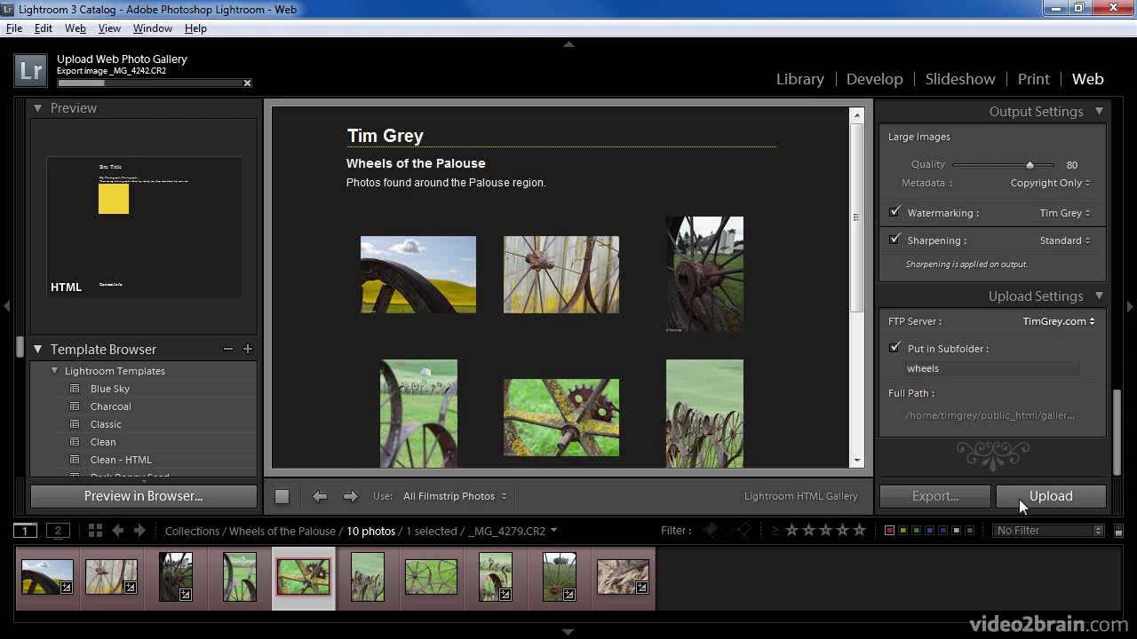